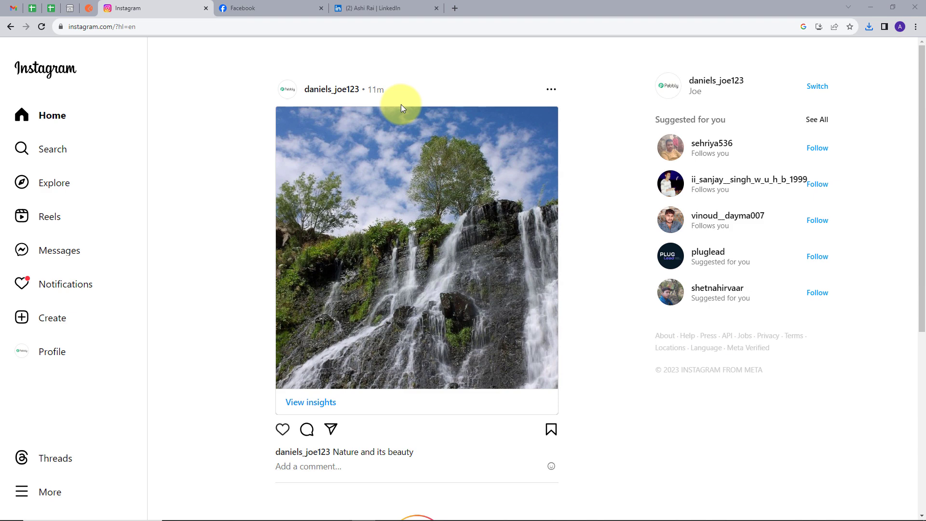
- Compare the 'Nature and its beauty' post across Instagram, the Facebook page and LinkedIn activity
click(258, 5)
click(367, 6)
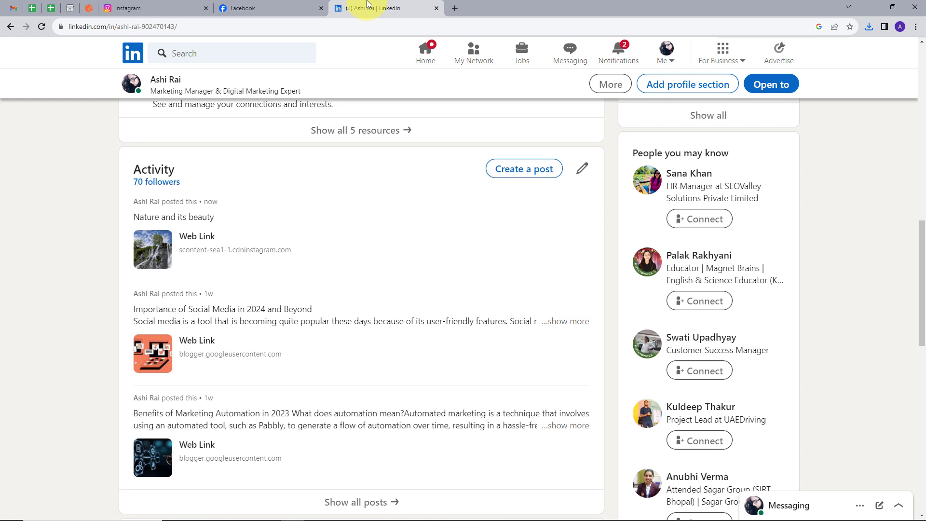
click(160, 5)
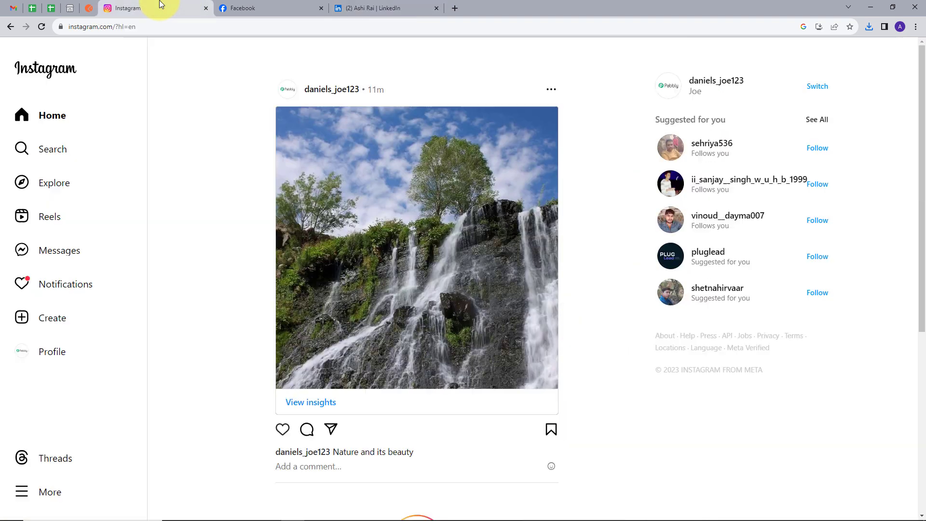
click(266, 7)
click(386, 6)
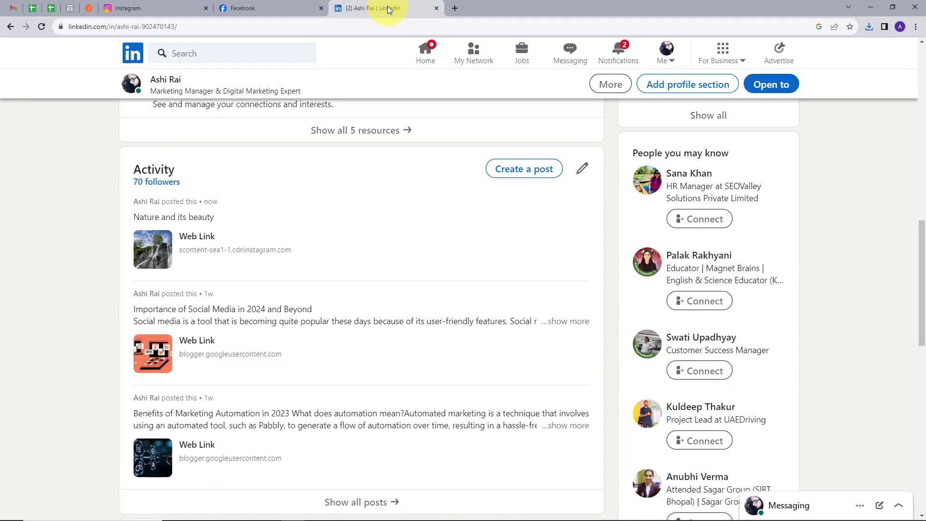
click(450, 10)
- Load pabbly.com, sign in, and open Pabbly Connect from its Access Now card
text(pabb)
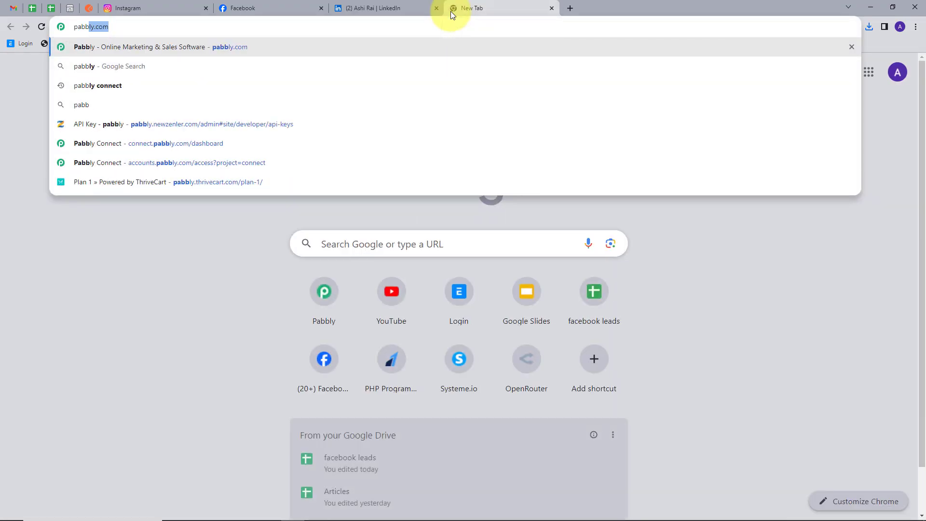
text(ly.com)
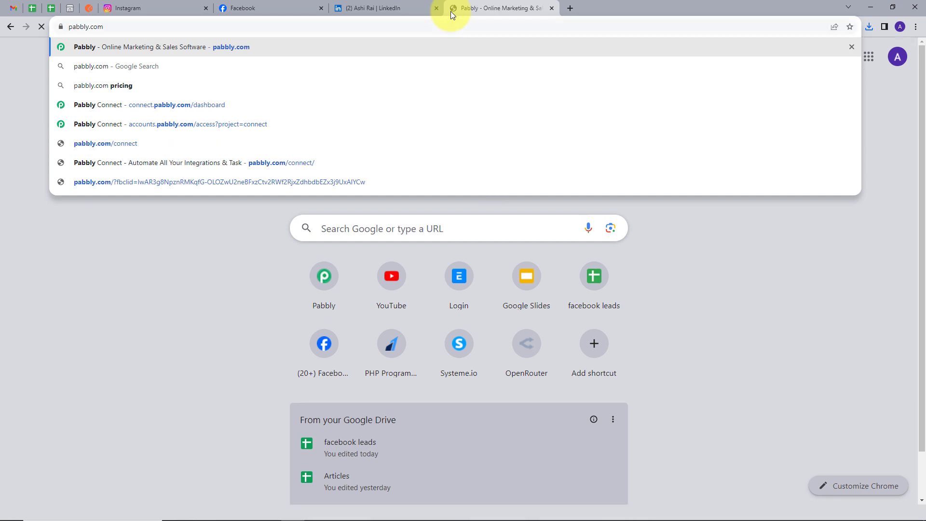
key(Return)
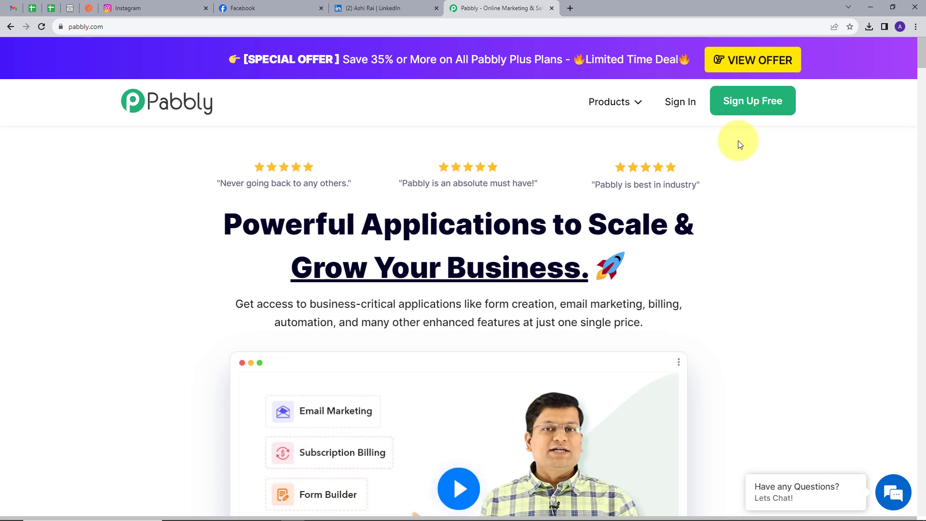
click(680, 108)
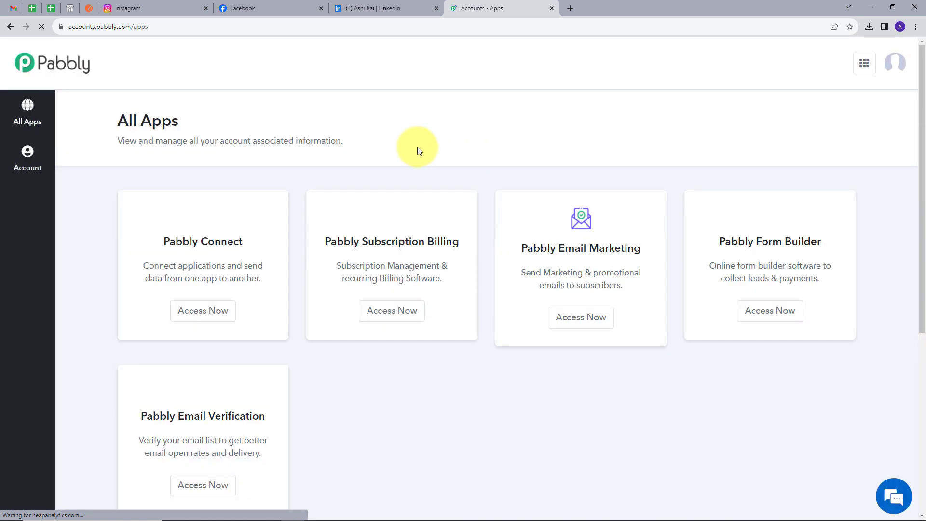
scroll(760, 151, down, 1)
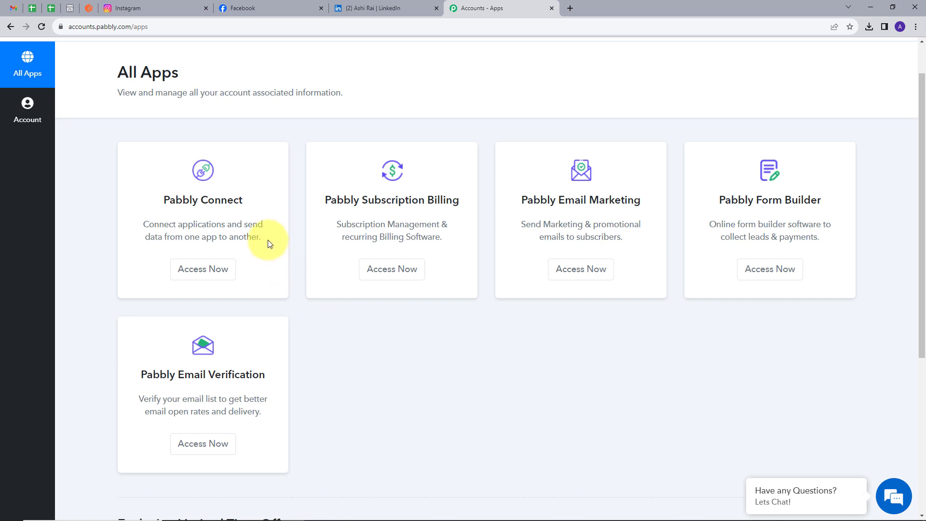
click(198, 278)
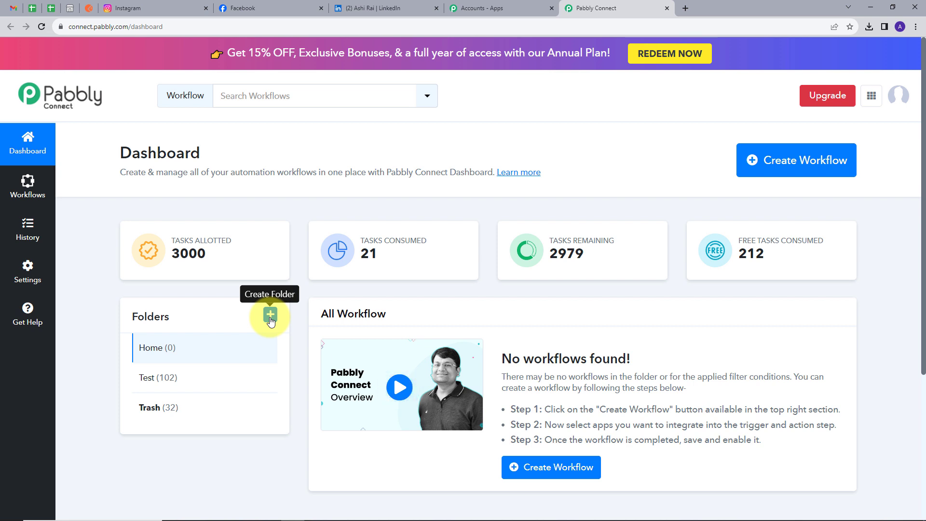
- Name the new workflow 'Automate Social Media Posts', file it under Home, and create it
click(789, 172)
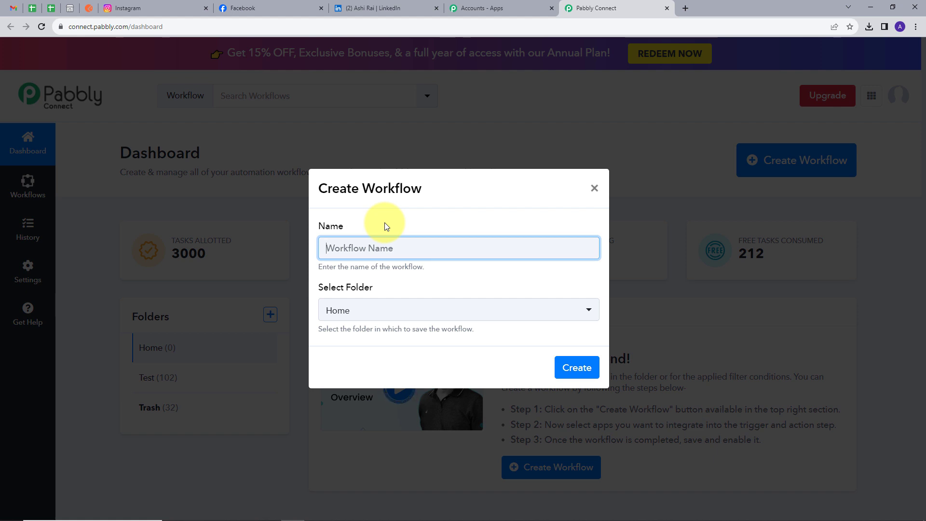
text(Automate Social Media Posts.)
click(424, 227)
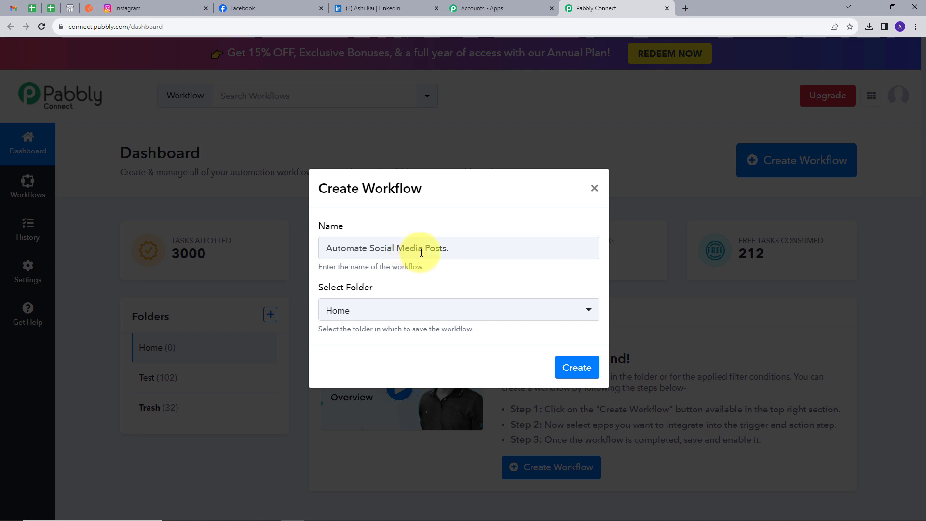
click(363, 317)
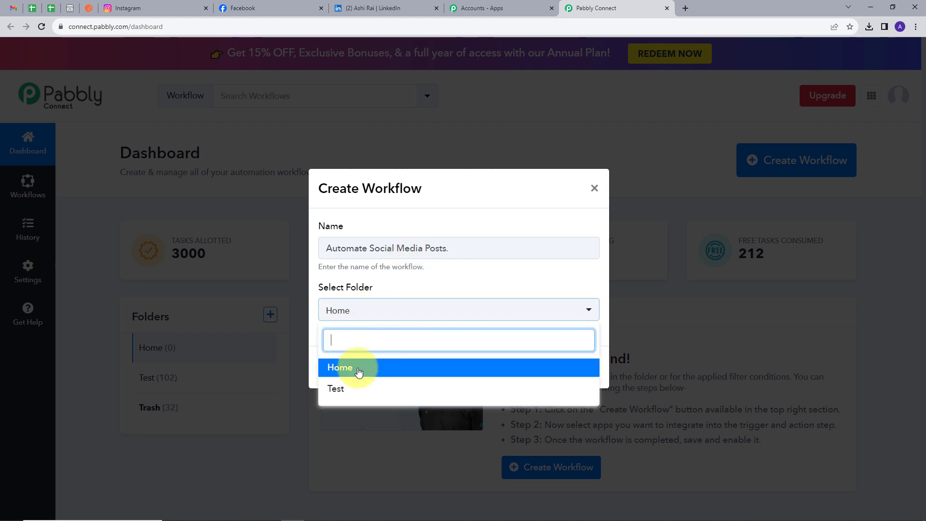
click(337, 369)
click(563, 376)
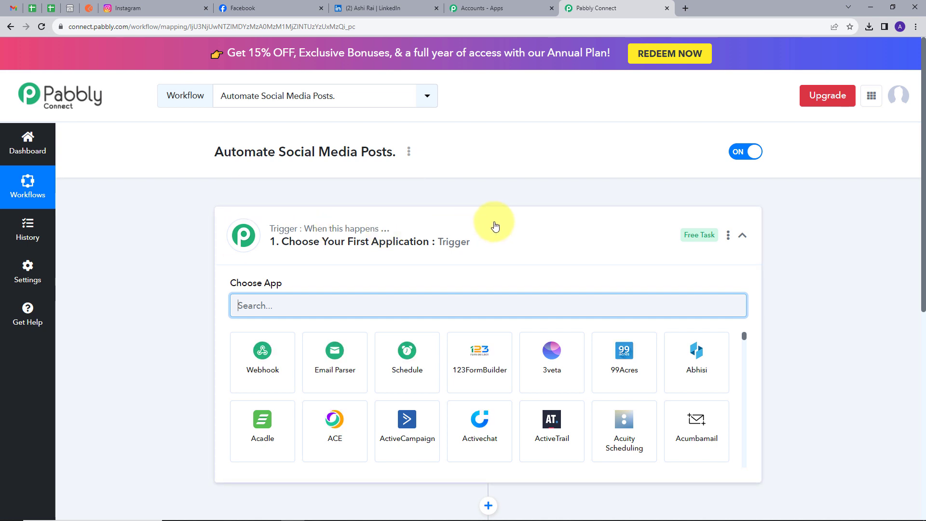
scroll(494, 223, down, 3)
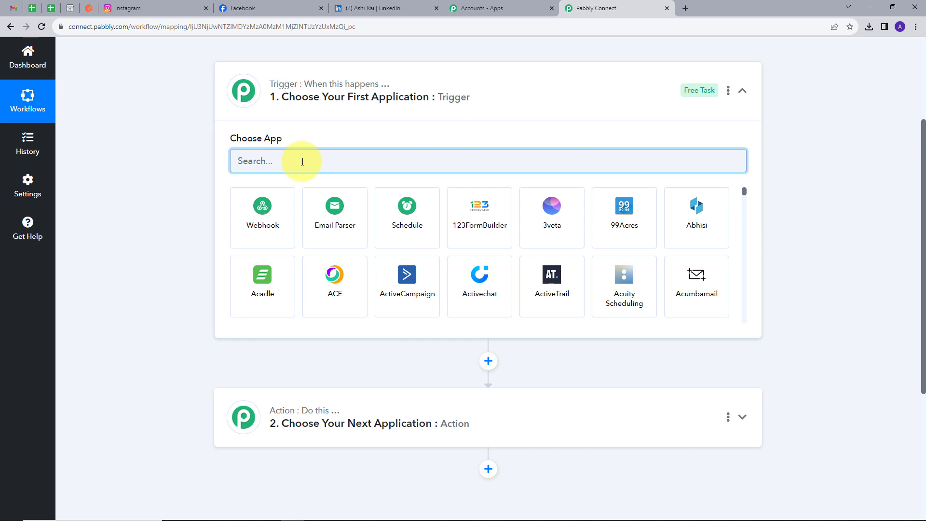
- Set the trigger app to Instagram with the New Media Posted in My Account event
text(nst)
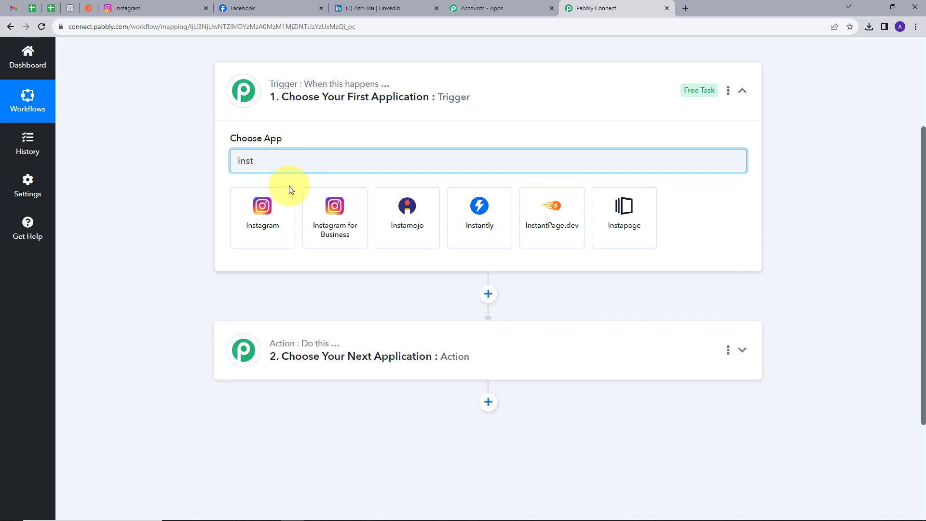
click(261, 227)
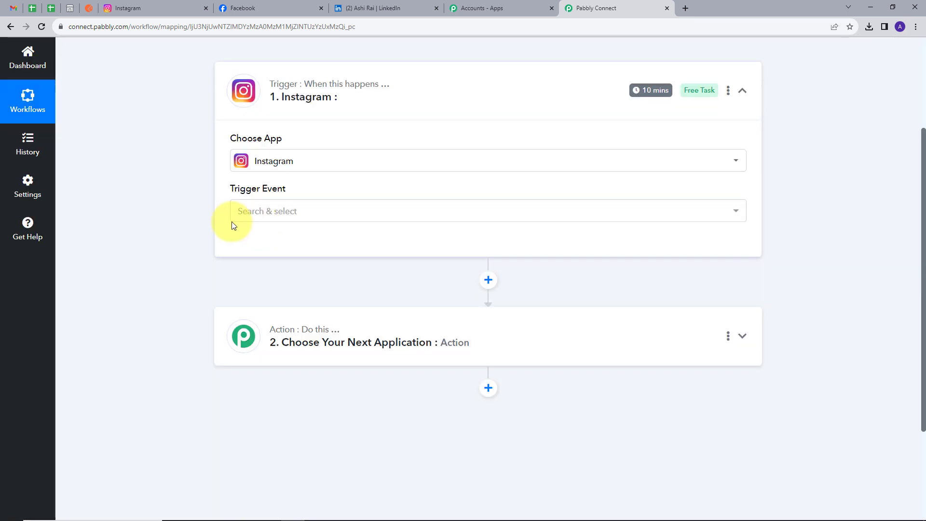
click(289, 211)
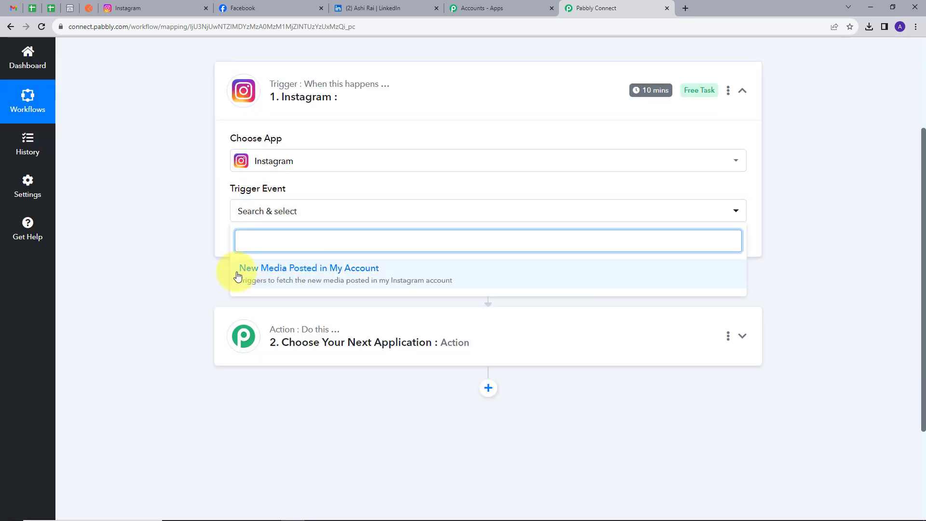
click(306, 282)
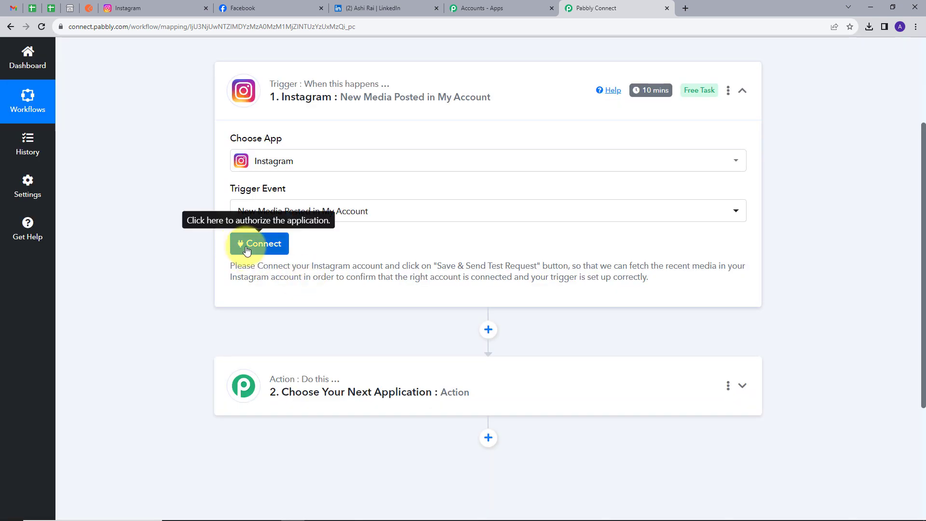
- Add and allow a new Instagram connection for the trigger, then return to the Instagram feed
click(247, 249)
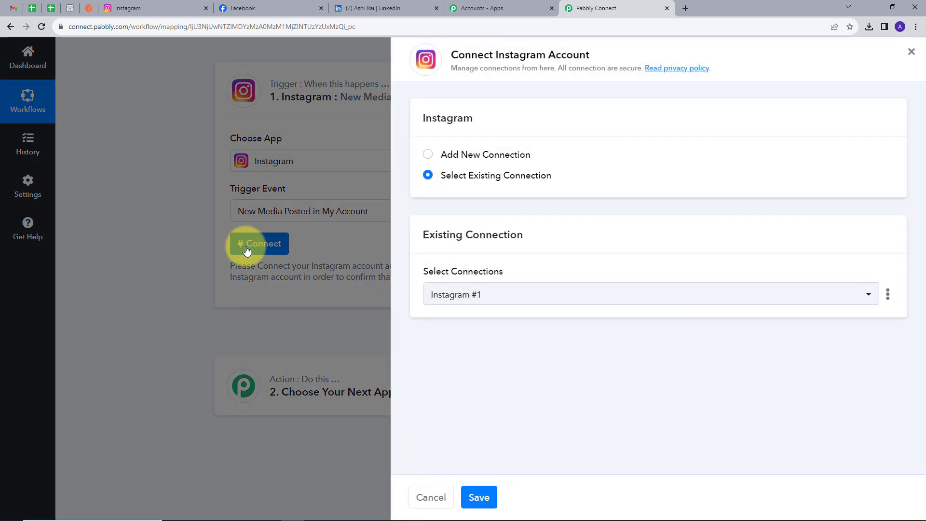
click(474, 154)
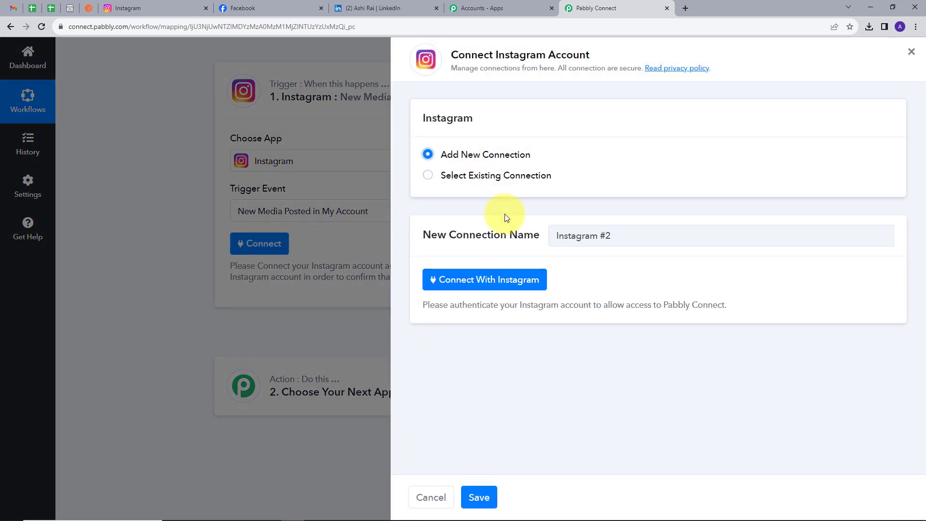
click(486, 284)
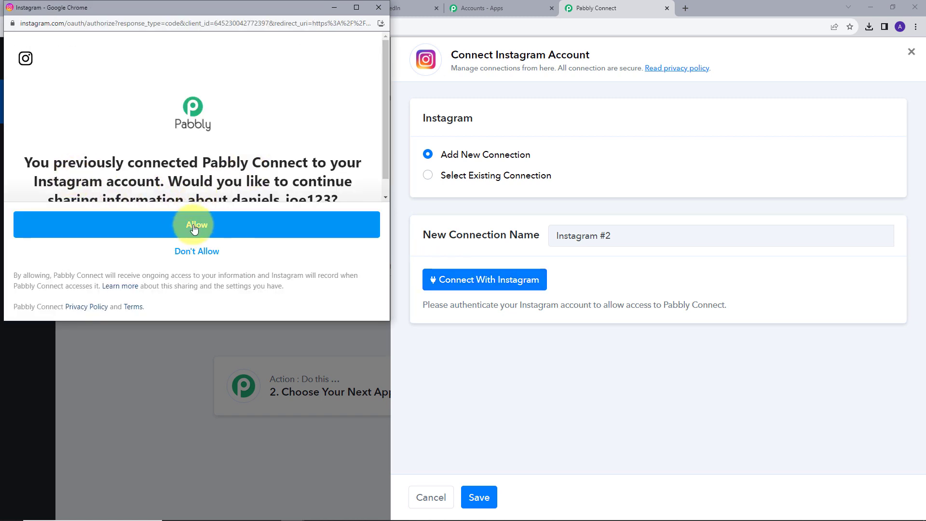
click(190, 229)
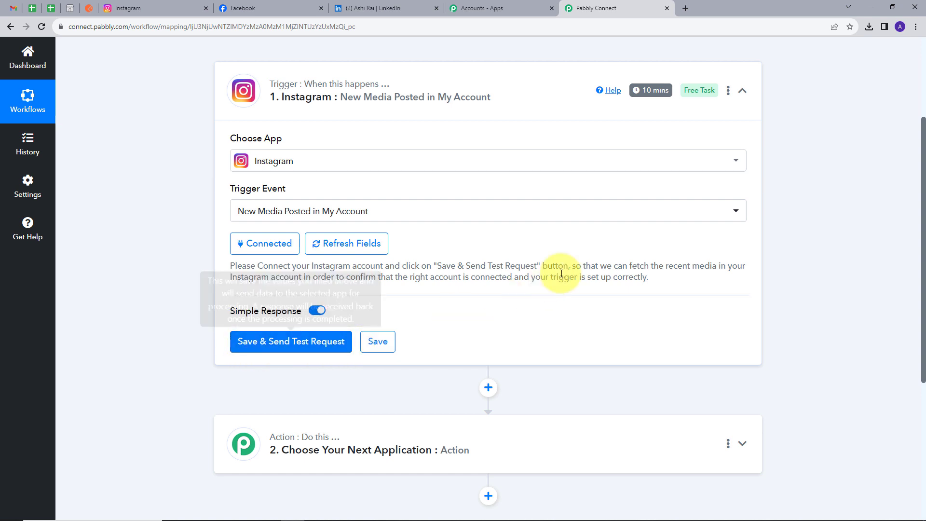
click(145, 8)
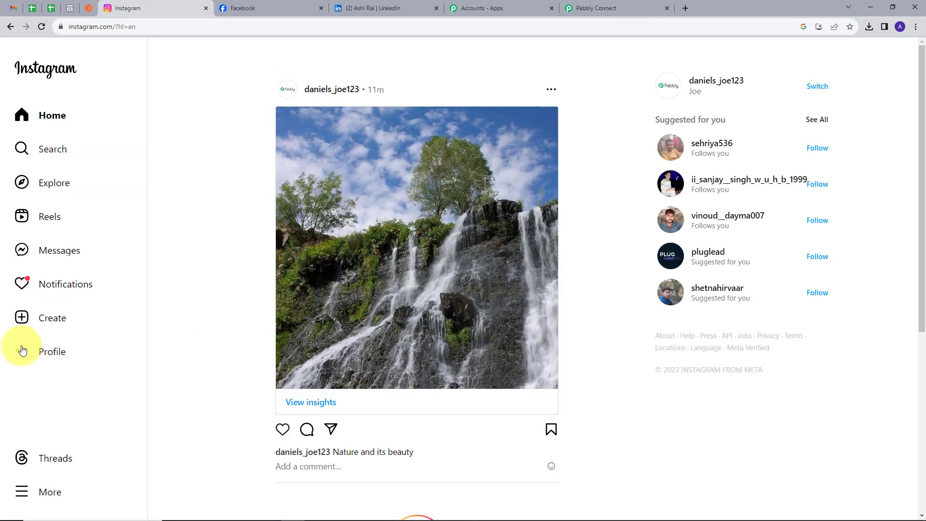
- Upload the mountain lake photo as a new post captioned 'Nature at its best' and share it
click(47, 323)
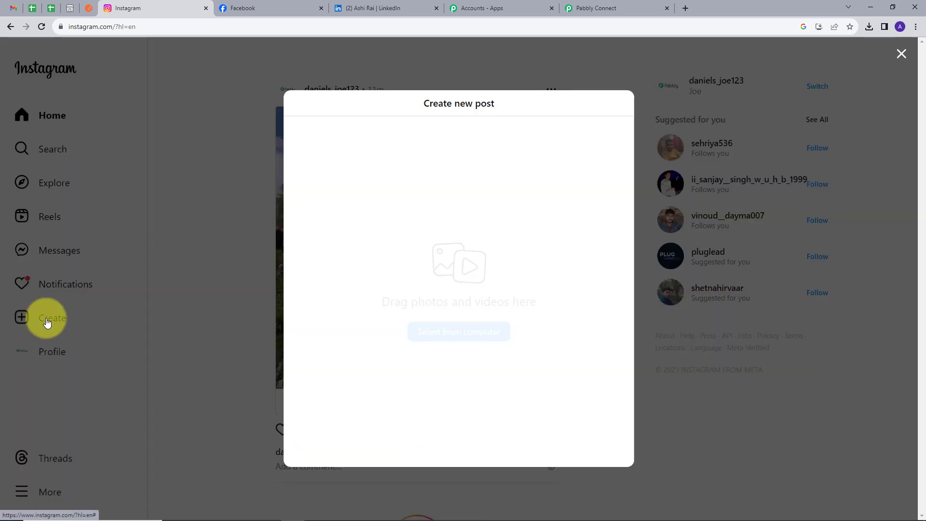
click(463, 336)
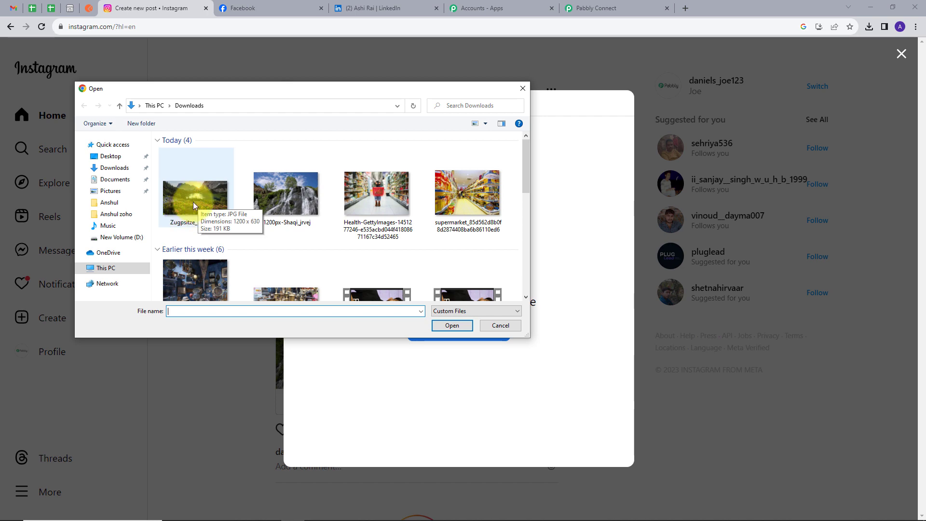
click(193, 201)
click(444, 325)
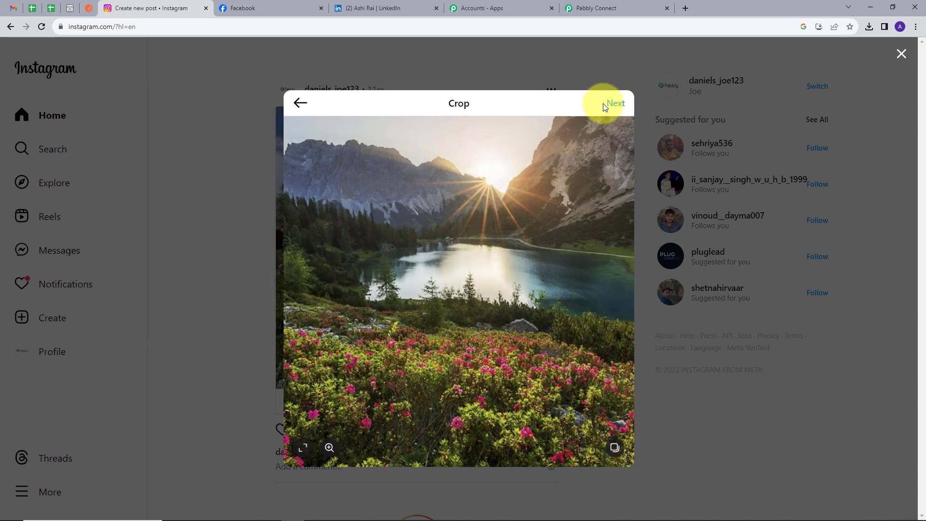
click(606, 104)
click(716, 104)
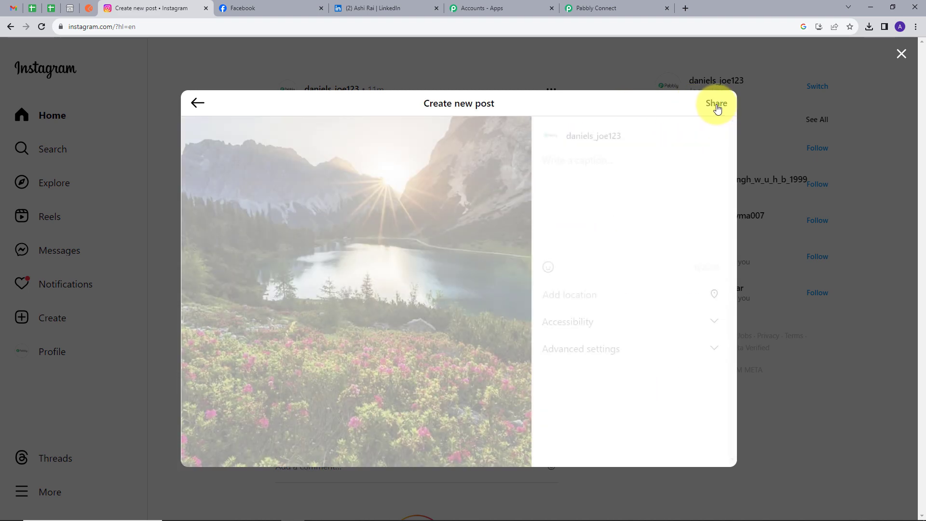
text(Nature at its best)
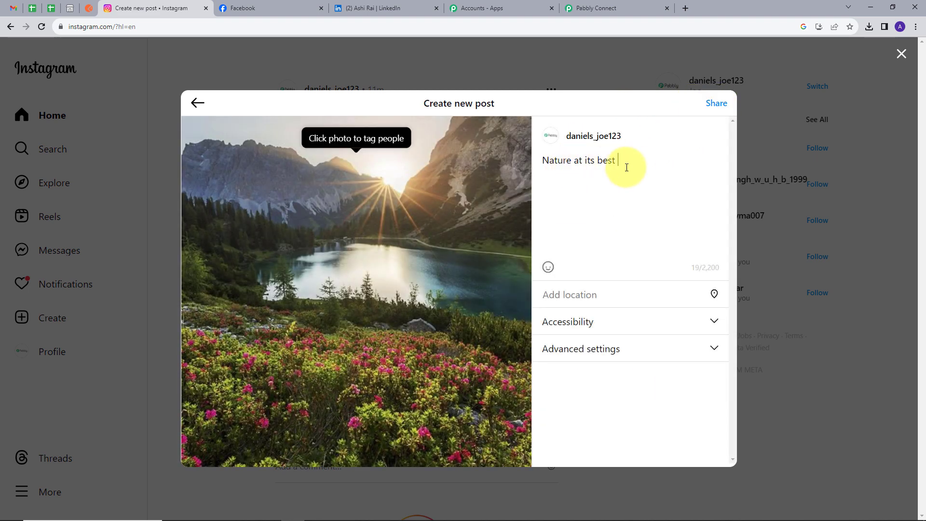
click(716, 105)
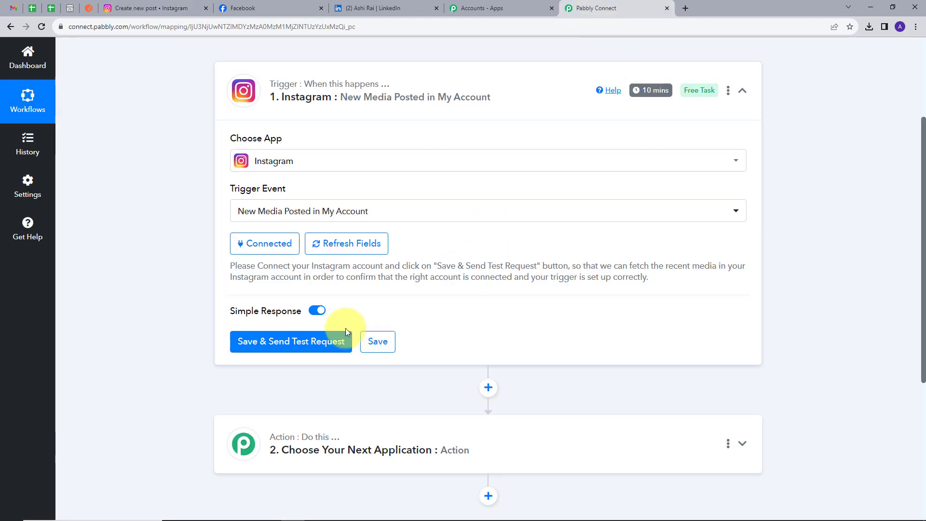
- Send the trigger test request and check the fetched IMAGE post's Caption, Id and Username
click(271, 348)
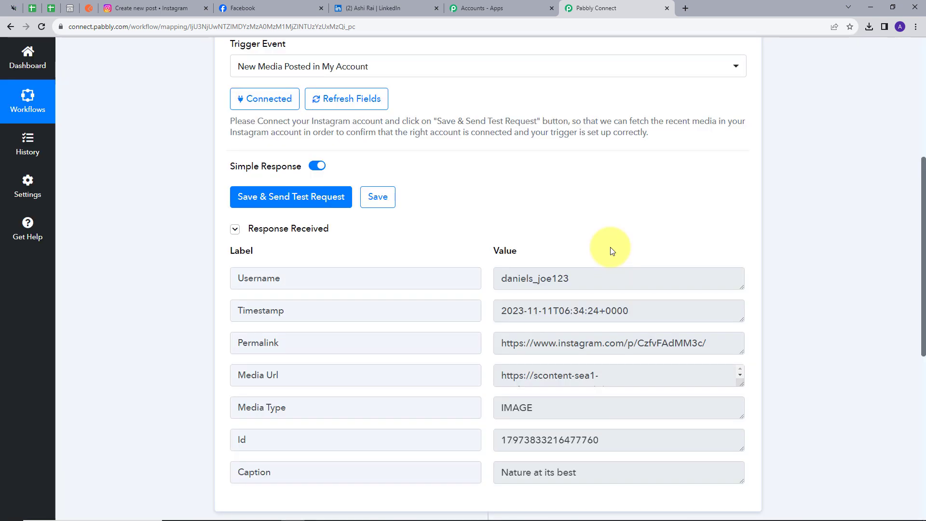
scroll(658, 241, down, 1)
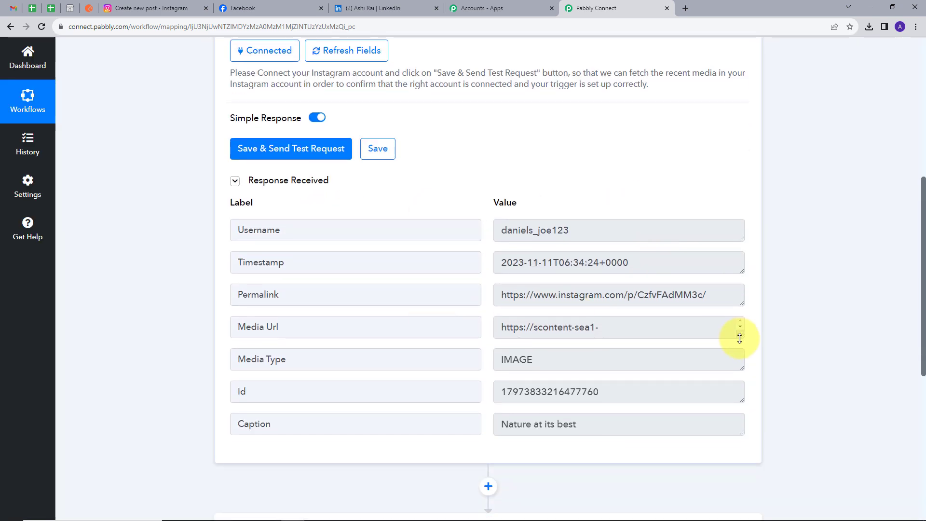
drag(740, 337, 734, 388)
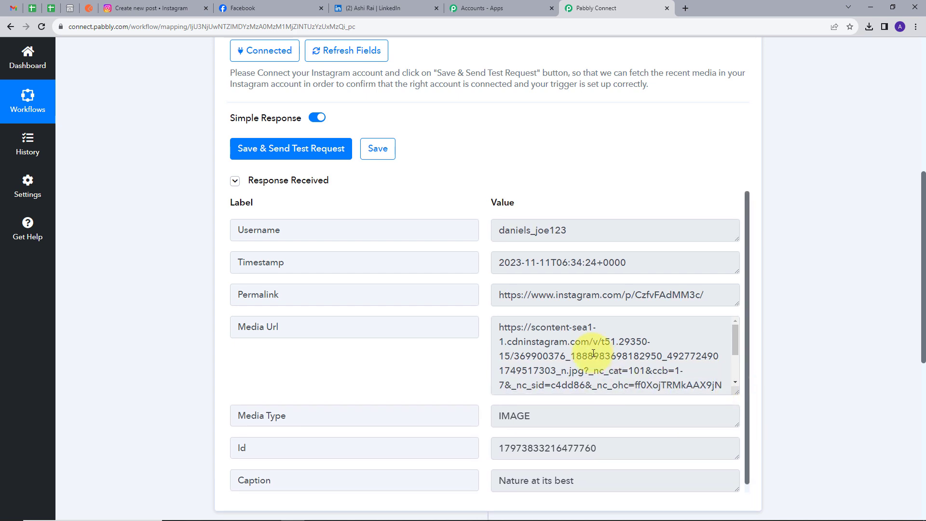
scroll(593, 354, down, 2)
click(593, 481)
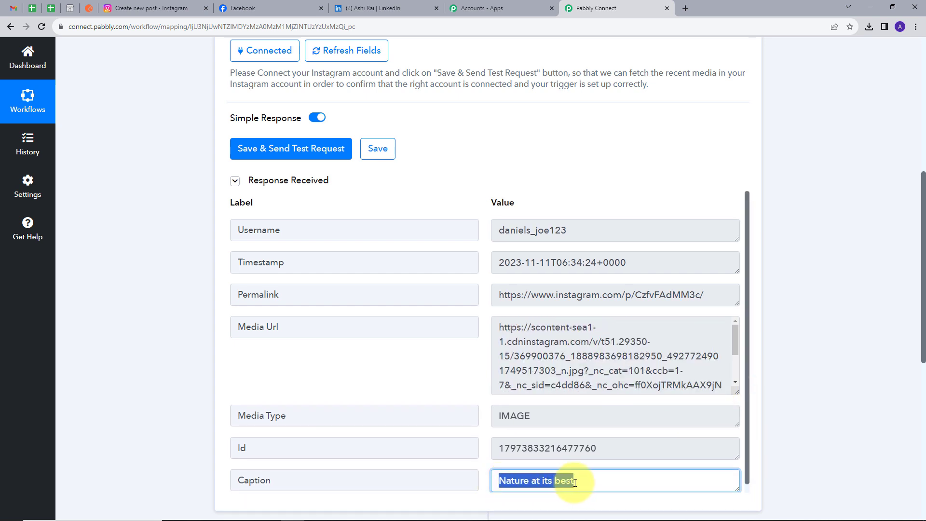
drag(616, 452, 501, 452)
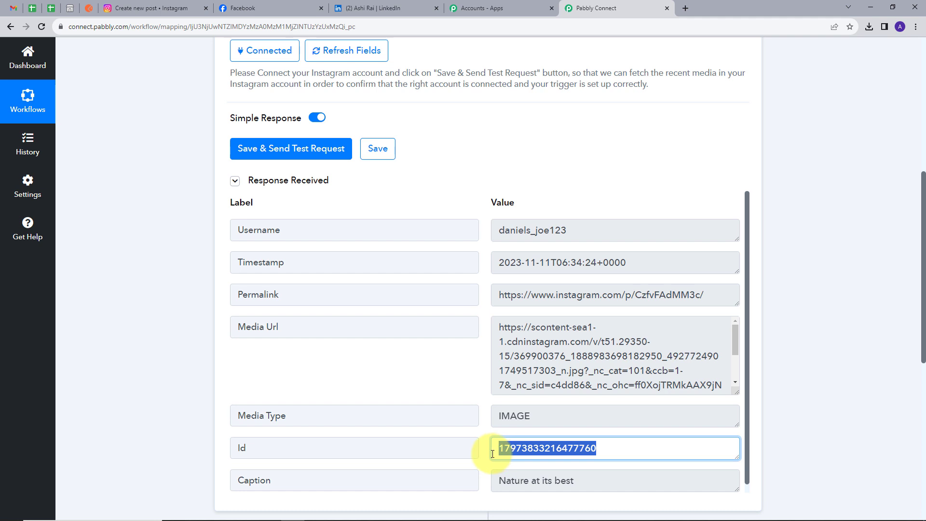
click(554, 231)
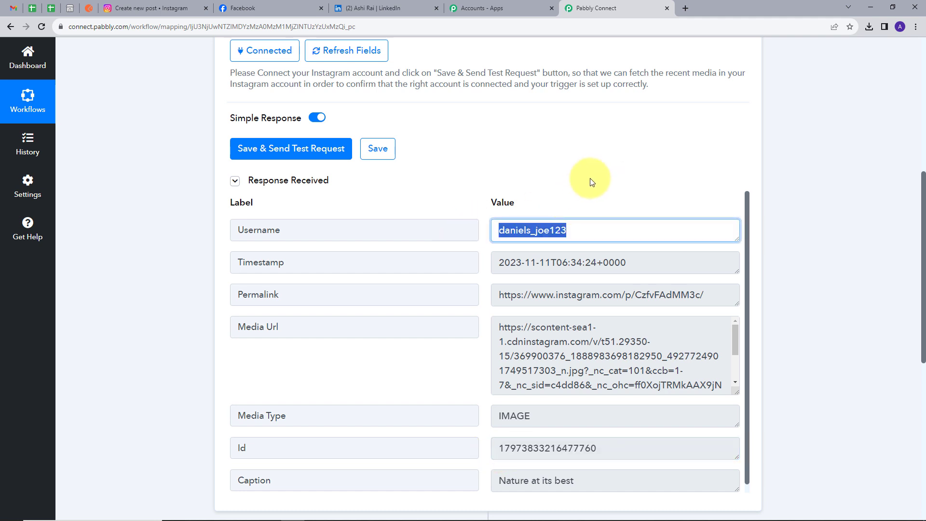
scroll(593, 179, down, 3)
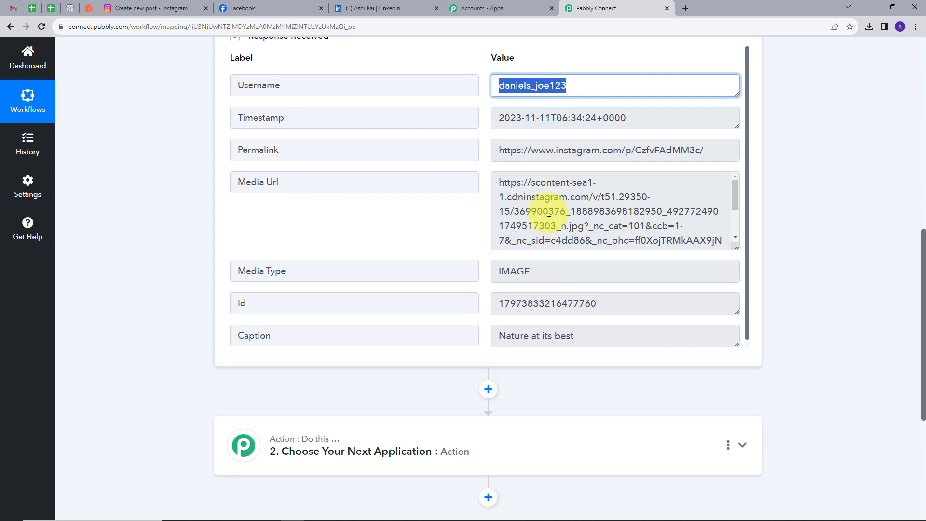
scroll(549, 213, down, 3)
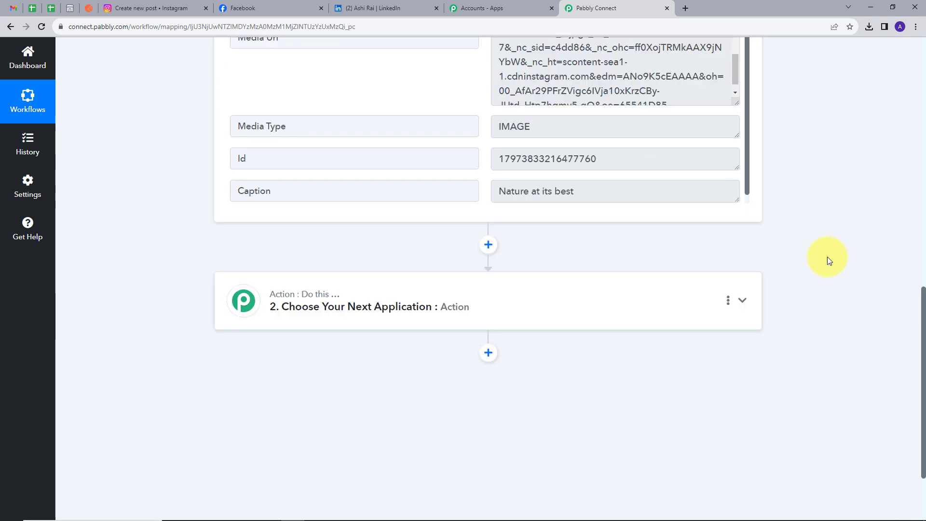
- Set step 2 to Facebook Pages with the Create Page Photo Post action event
click(657, 299)
click(326, 371)
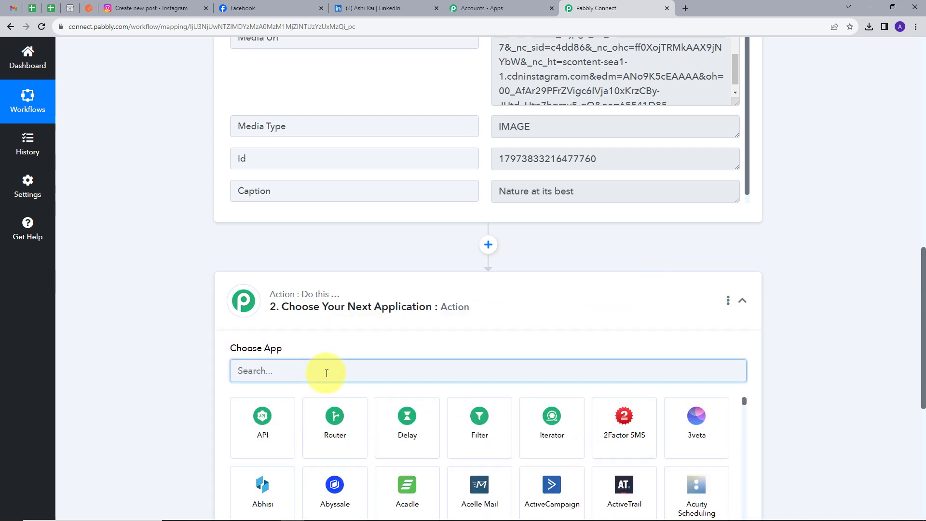
text(fac)
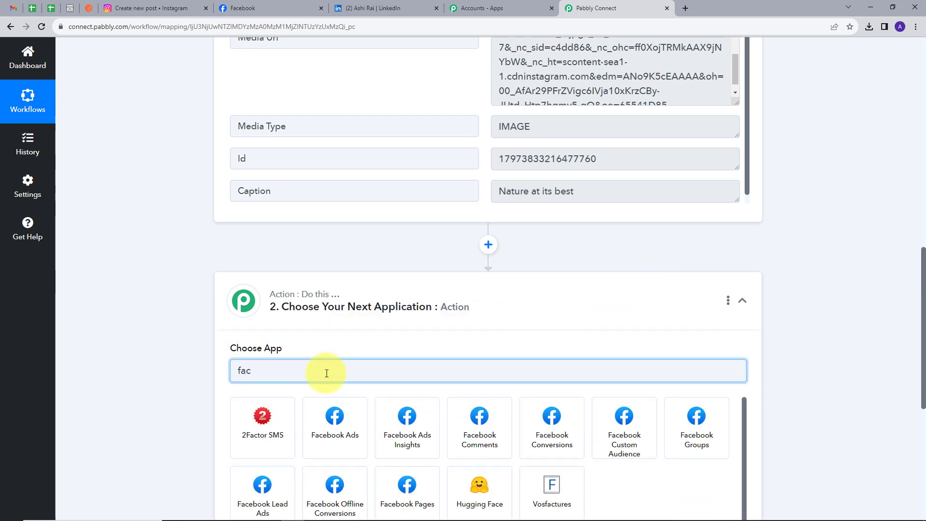
scroll(327, 373, down, 2)
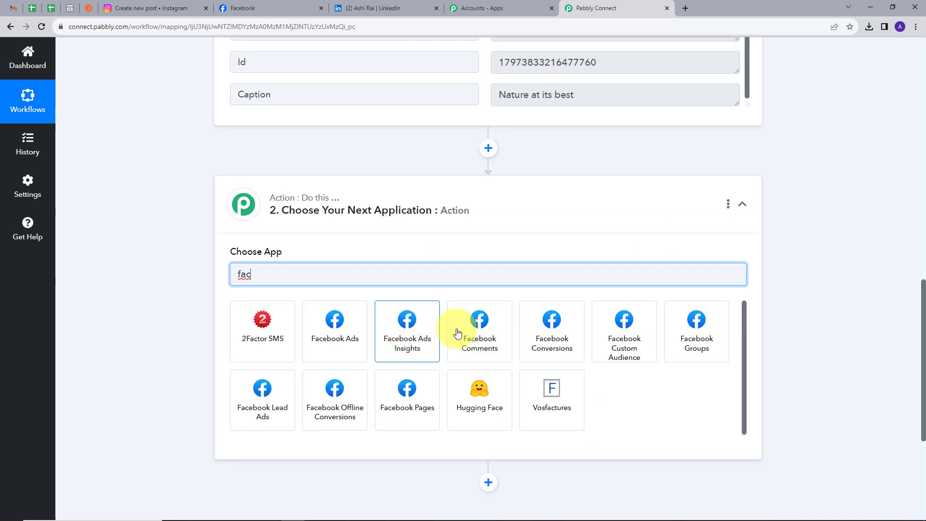
click(409, 388)
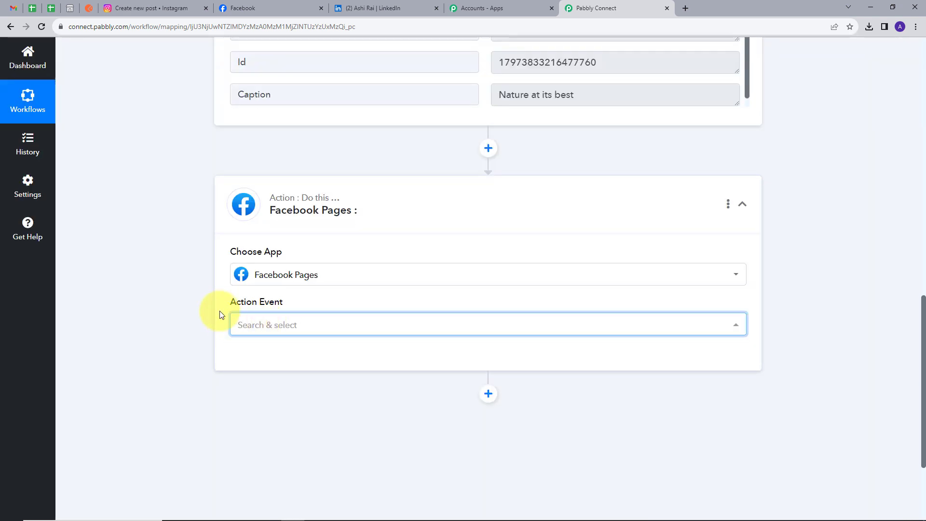
click(311, 332)
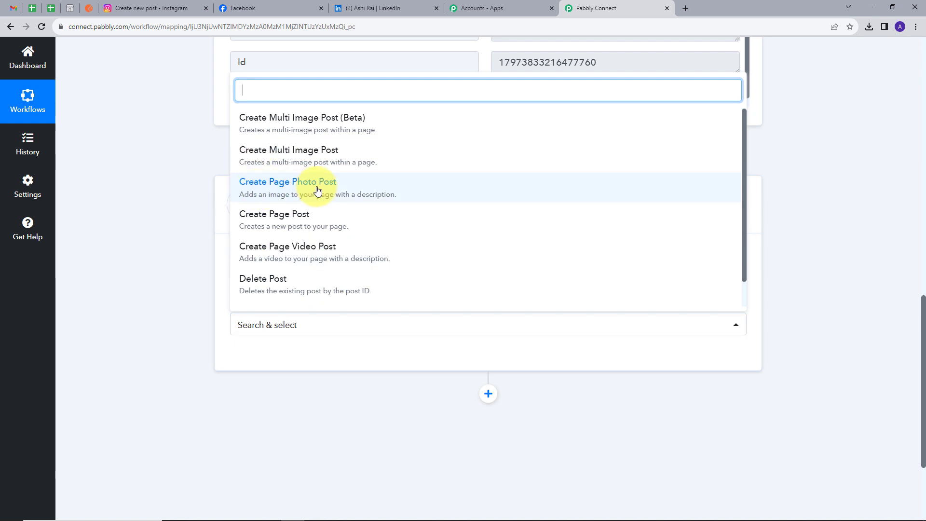
click(317, 188)
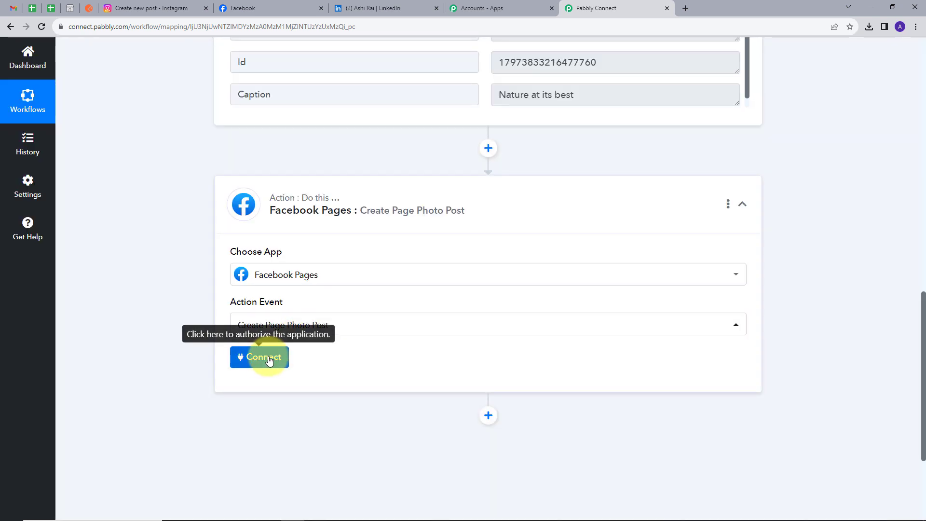
click(268, 360)
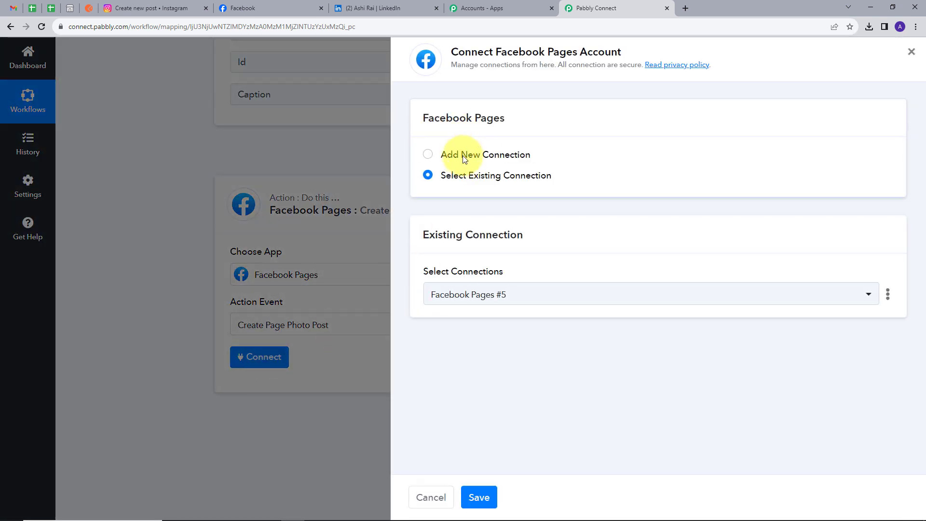
- Add a new Facebook Pages connection, authorise it, and confirm the success message
click(462, 158)
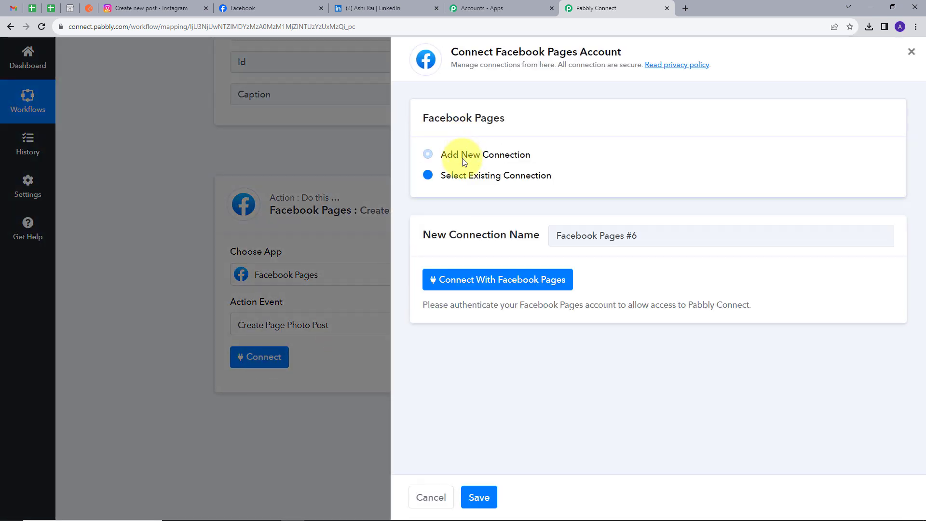
click(477, 287)
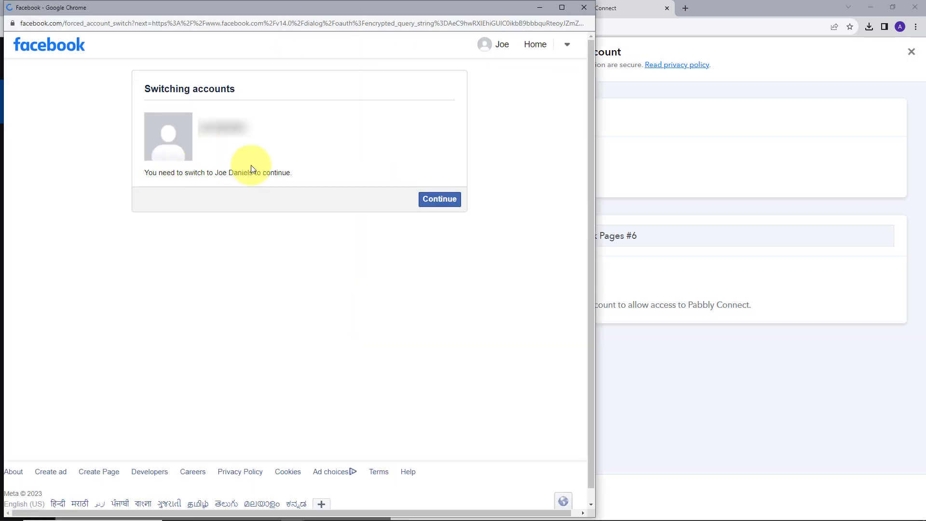
click(440, 200)
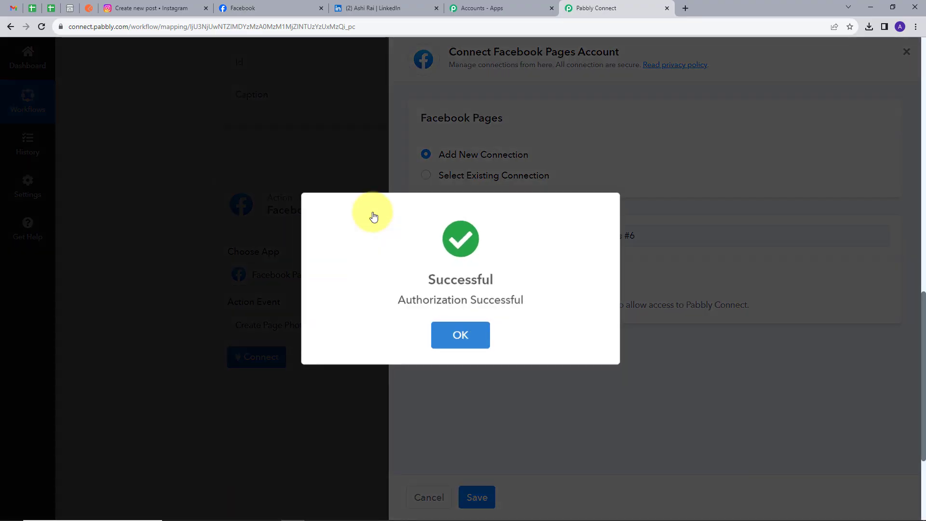
click(459, 333)
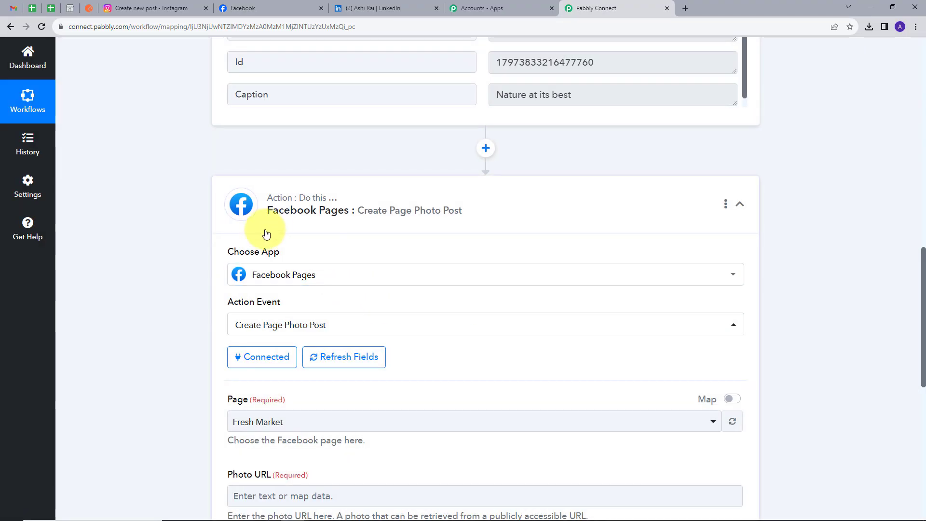
scroll(423, 247, down, 3)
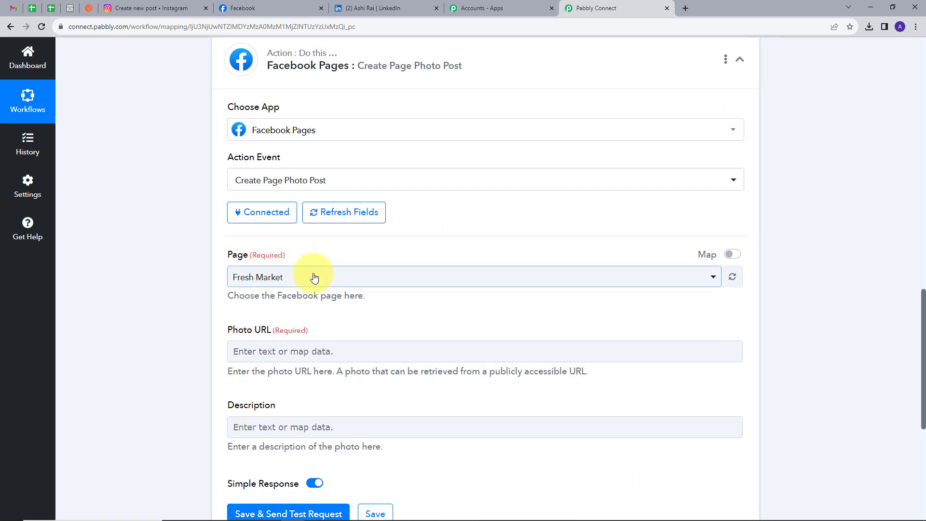
- Review the Facebook Test Page and its waterfall photo post, then return to Pabbly Connect
click(261, 8)
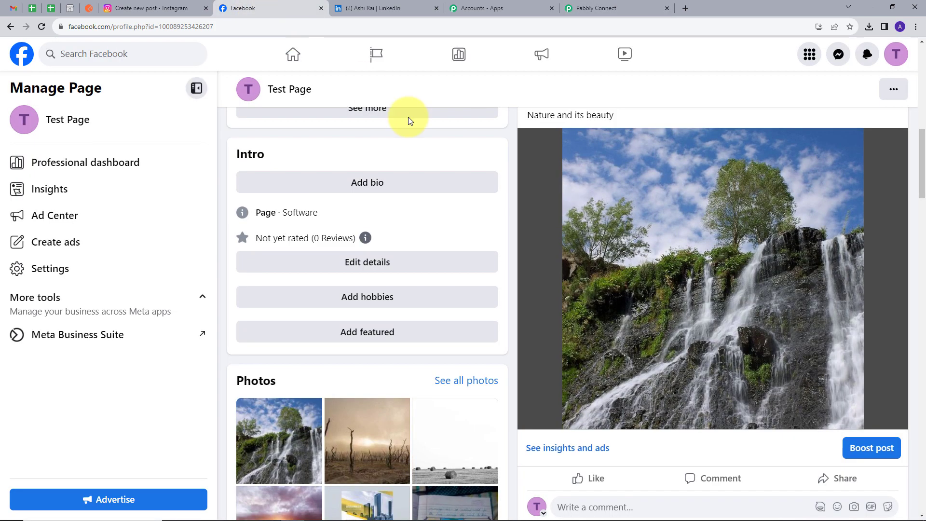
scroll(483, 195, up, 5)
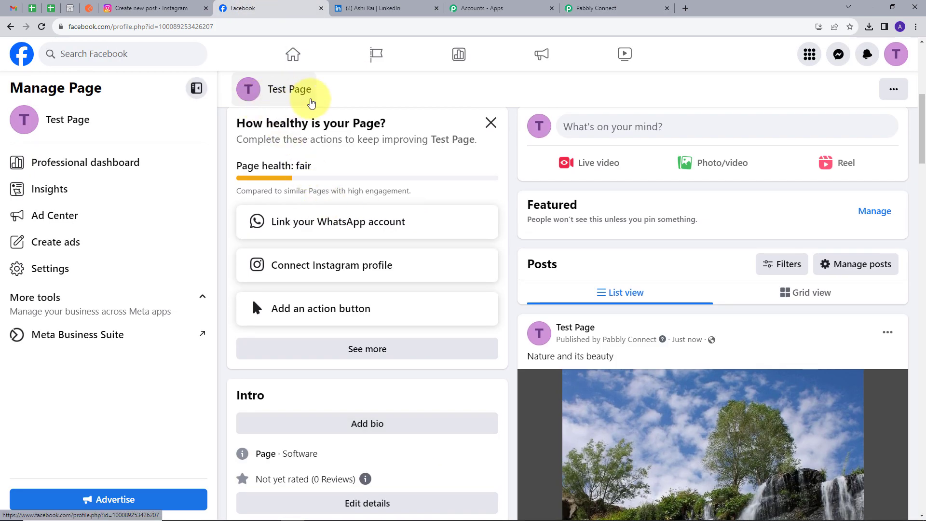
click(248, 90)
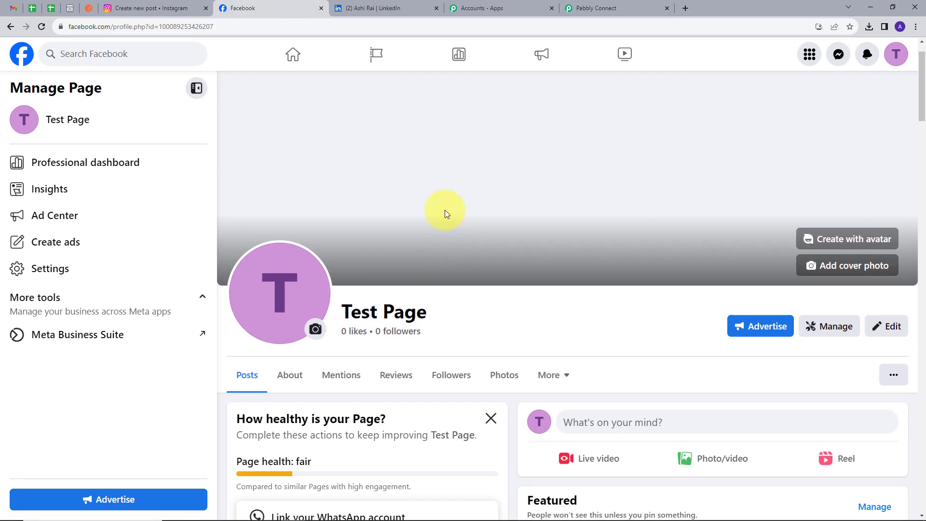
scroll(560, 249, down, 3)
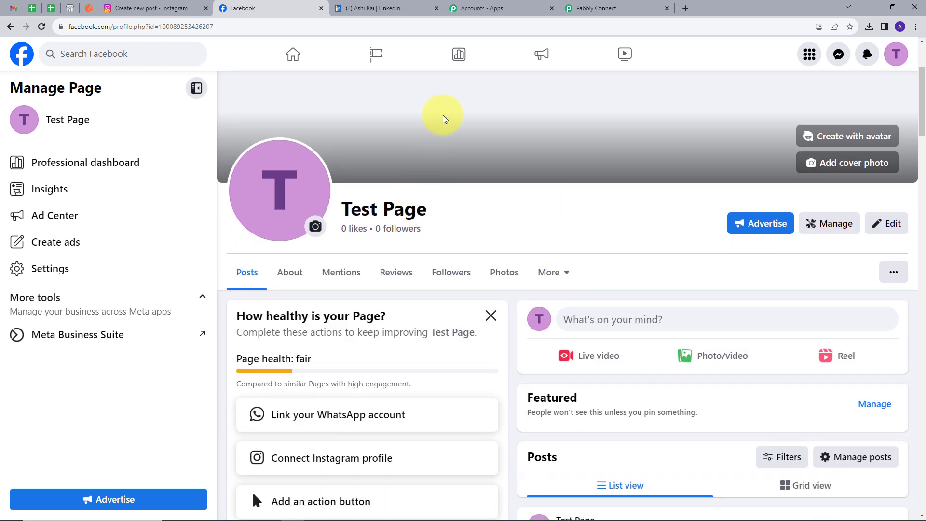
click(585, 7)
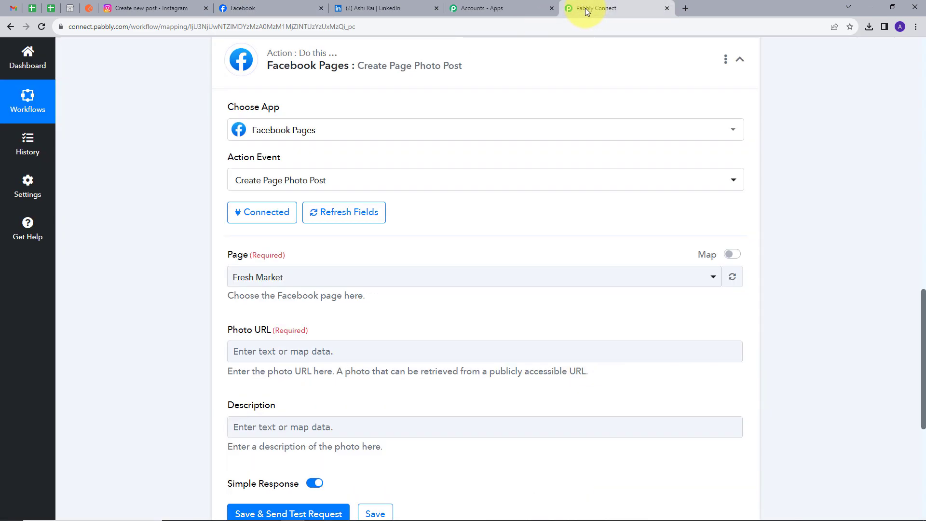
- Change the Facebook photo post's Page from Fresh Market to Test Page
click(317, 278)
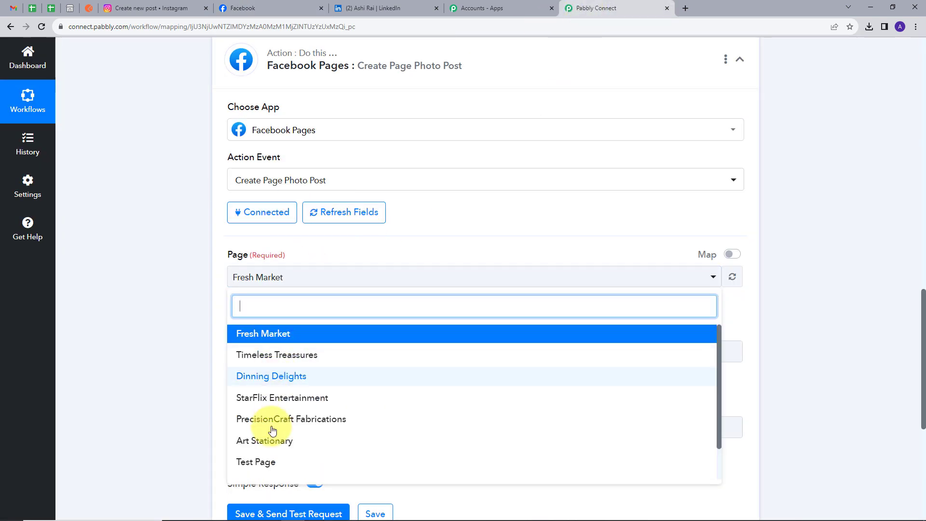
click(268, 463)
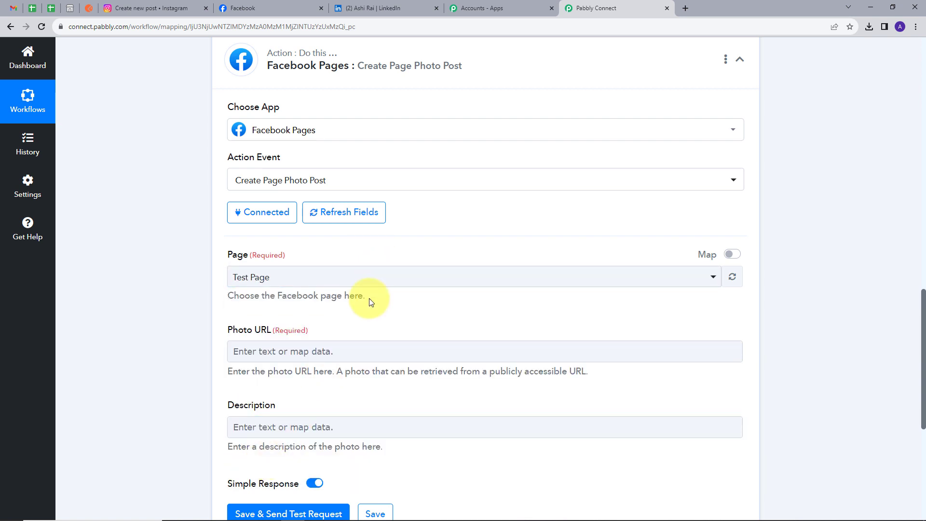
scroll(371, 301, down, 1)
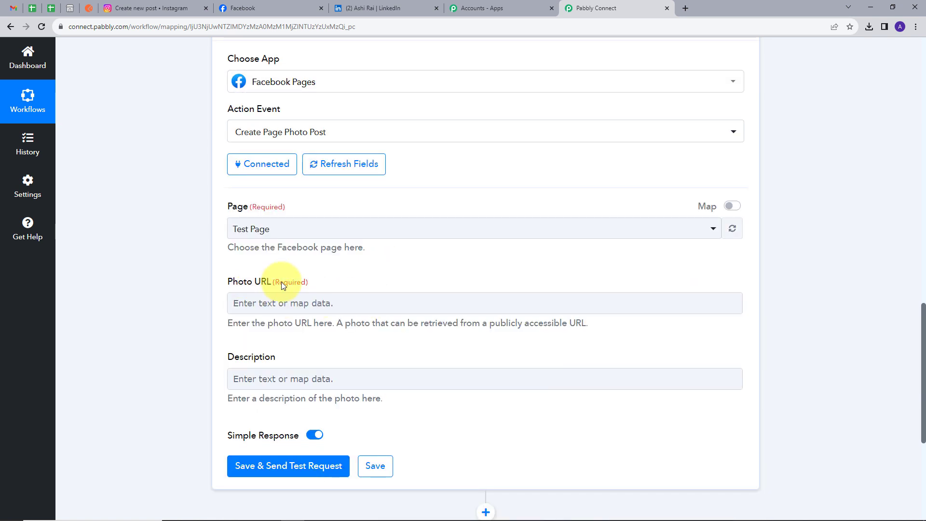
scroll(385, 268, down, 1)
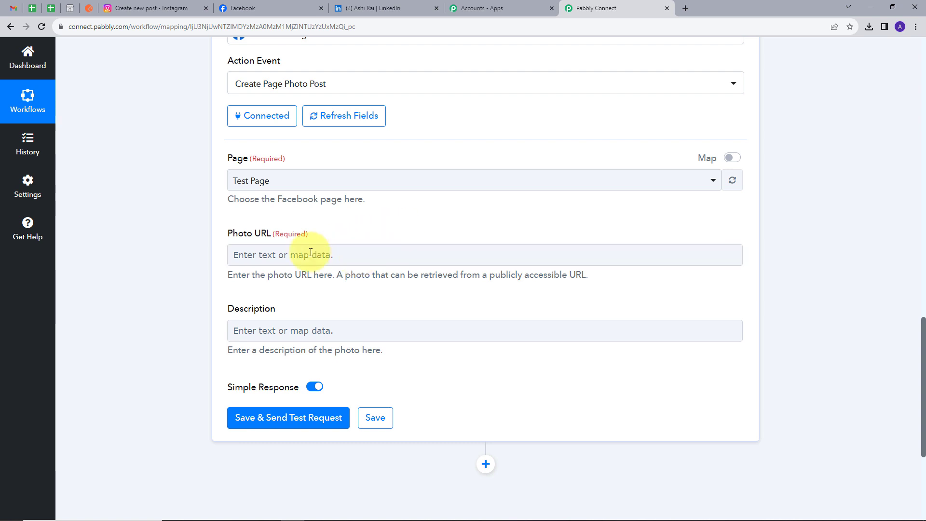
- Map the Instagram trigger's Media Url into the Photo URL field
click(383, 258)
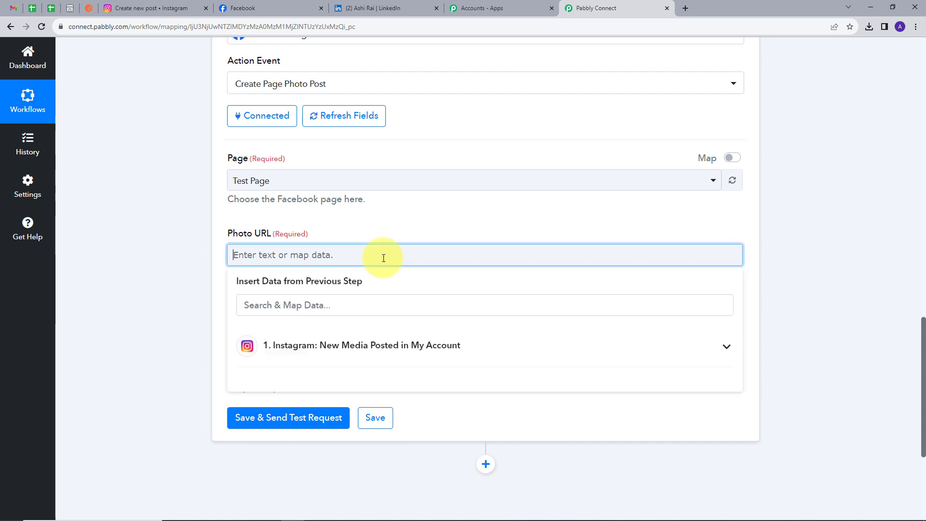
click(372, 345)
scroll(429, 299, down, 1)
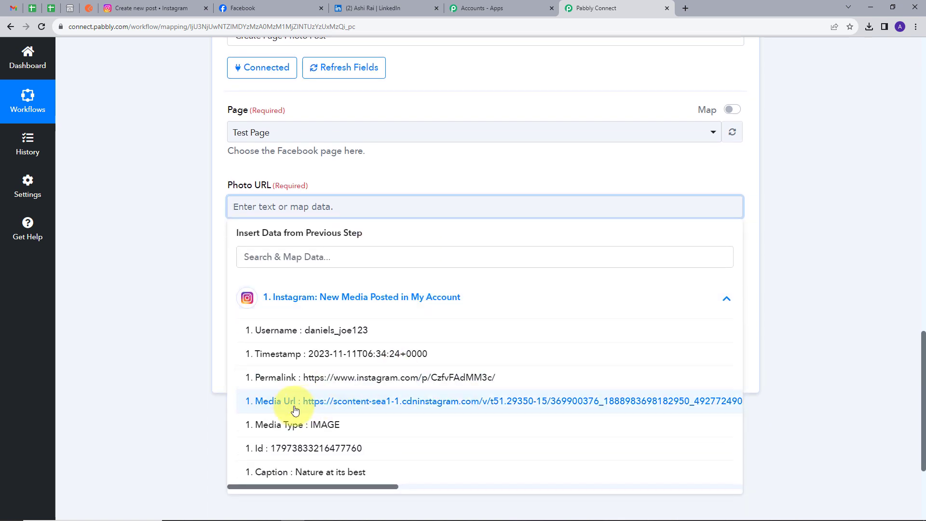
click(410, 408)
scroll(256, 305, down, 1)
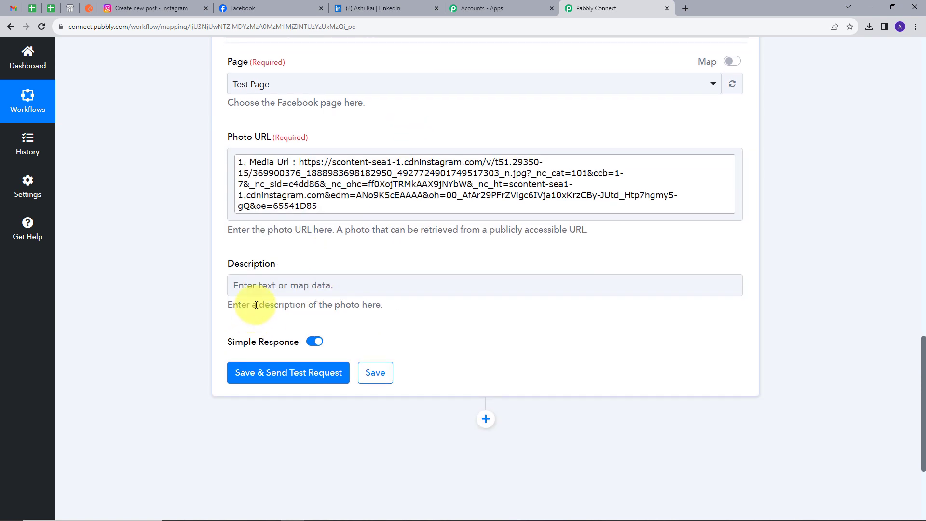
- Map the Instagram Caption into Description, then save and send a test request
click(352, 288)
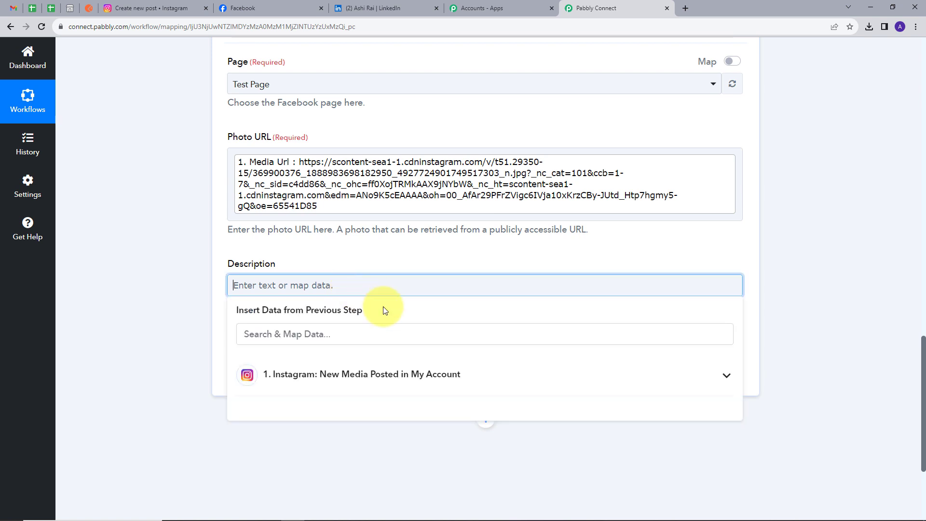
click(403, 376)
scroll(349, 459, down, 1)
scroll(357, 444, down, 1)
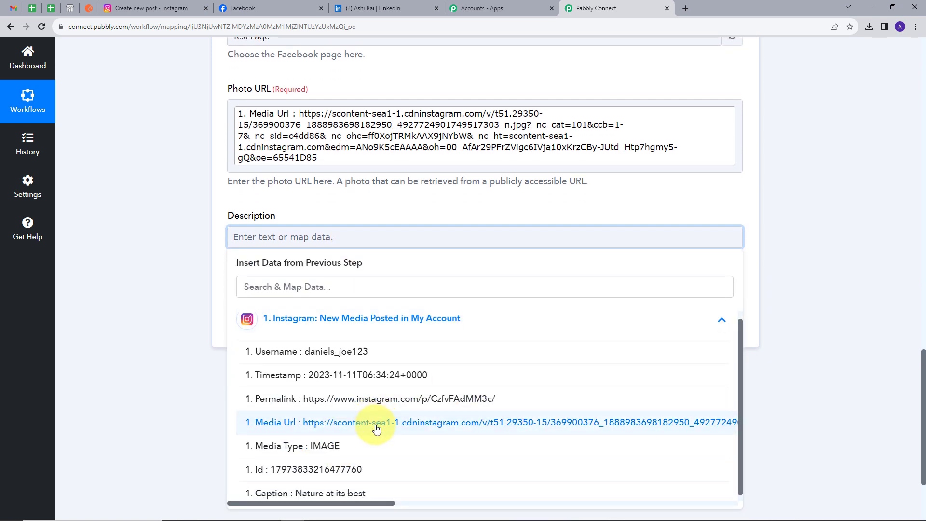
click(348, 489)
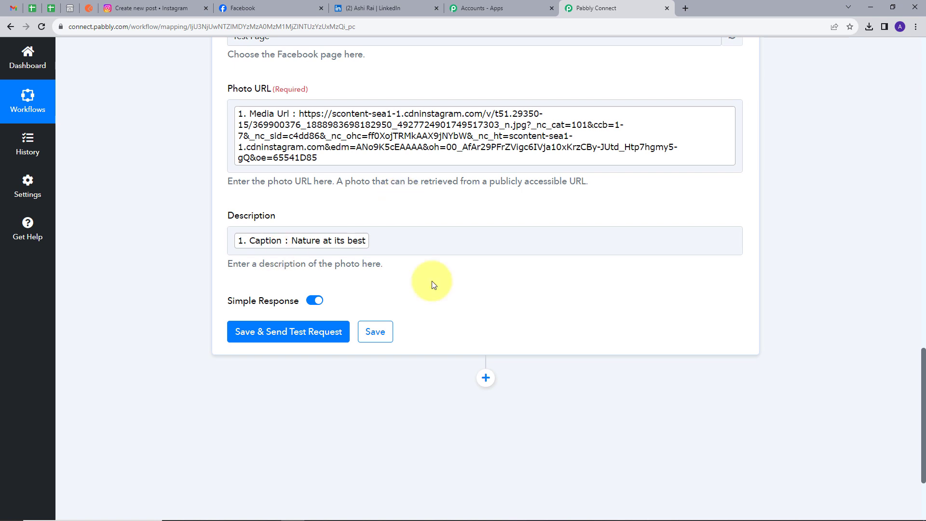
click(275, 332)
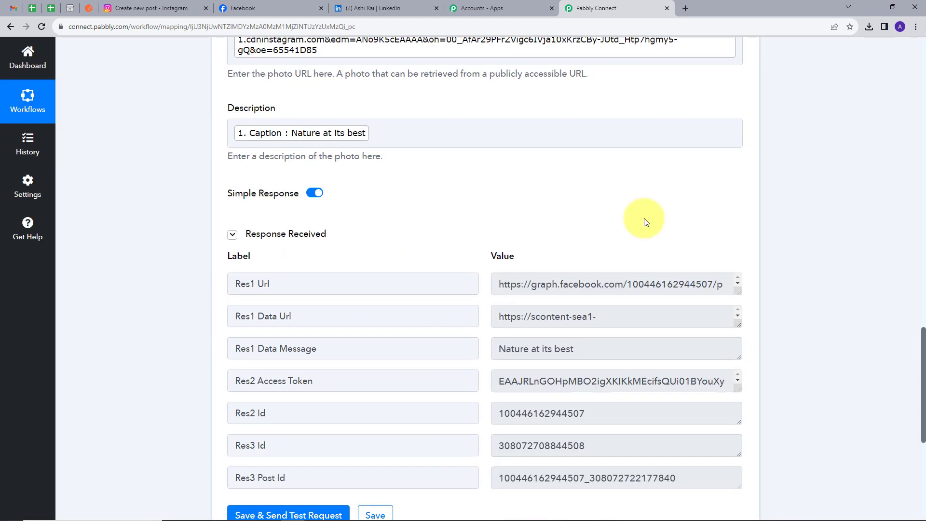
- Review the Facebook test response showing 'Nature at its best' and the new post ID
scroll(647, 222, down, 1)
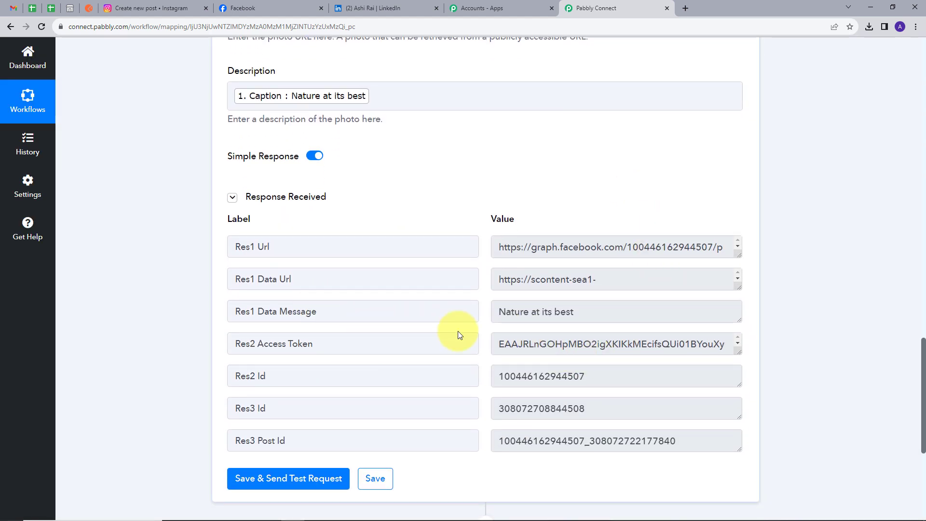
- Reload Facebook's Test Page and check the new post captioned 'Nature at its best'
click(256, 8)
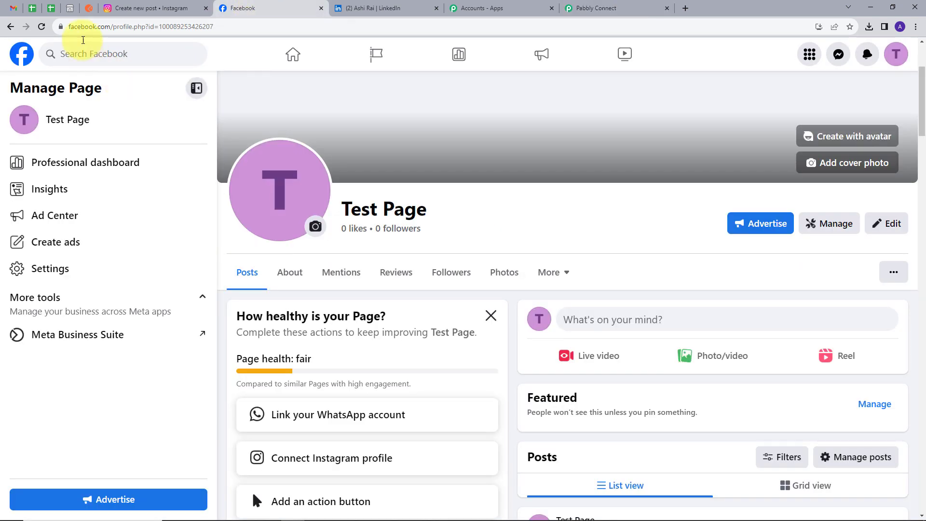
click(42, 27)
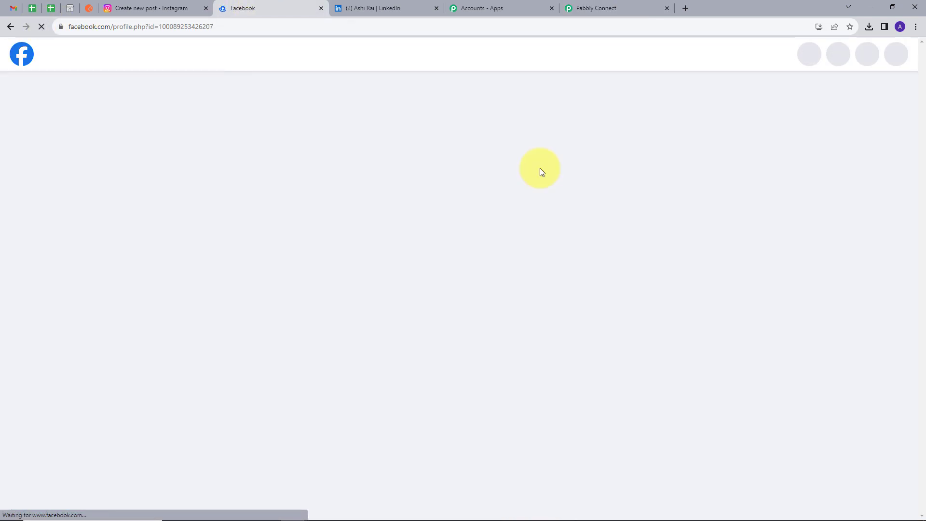
scroll(738, 238, down, 2)
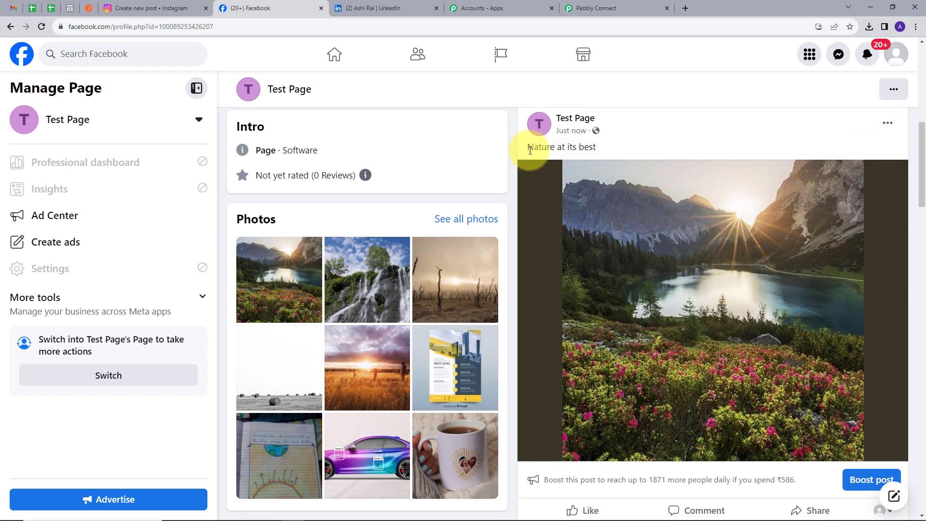
drag(527, 147, 616, 144)
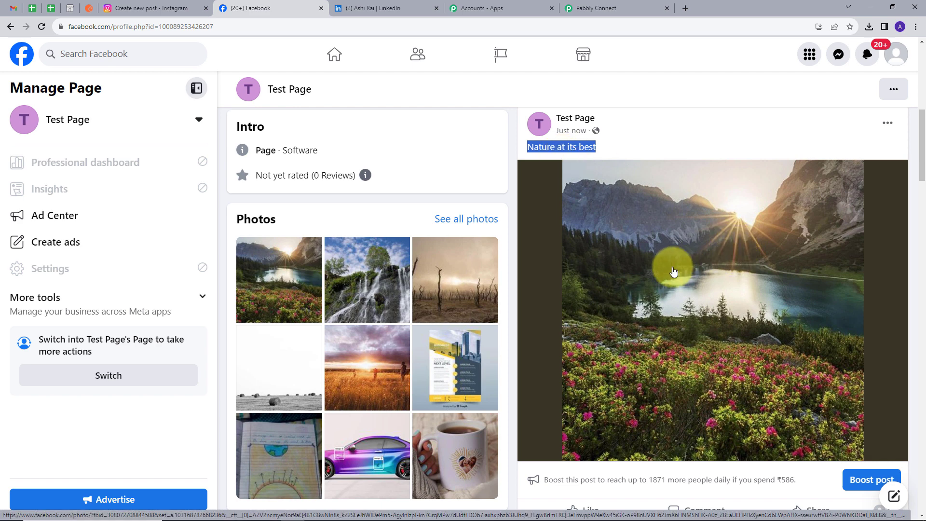
- Add a third workflow step using LinkedIn with the 'Share an Article or URL' action event
click(600, 7)
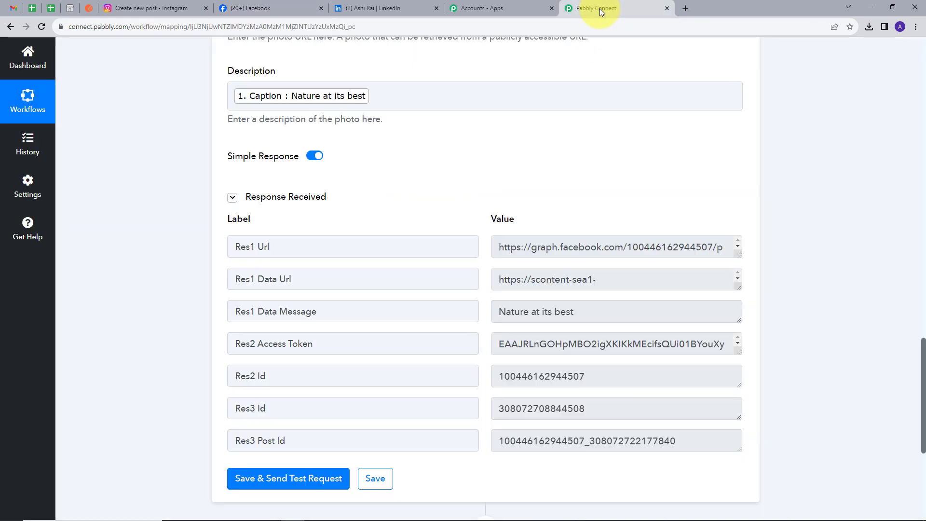
scroll(719, 176, down, 6)
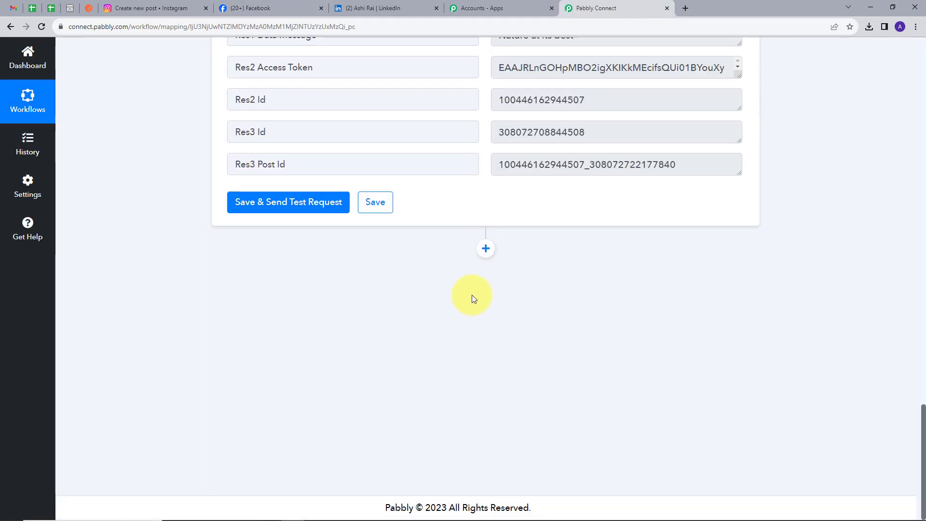
click(486, 249)
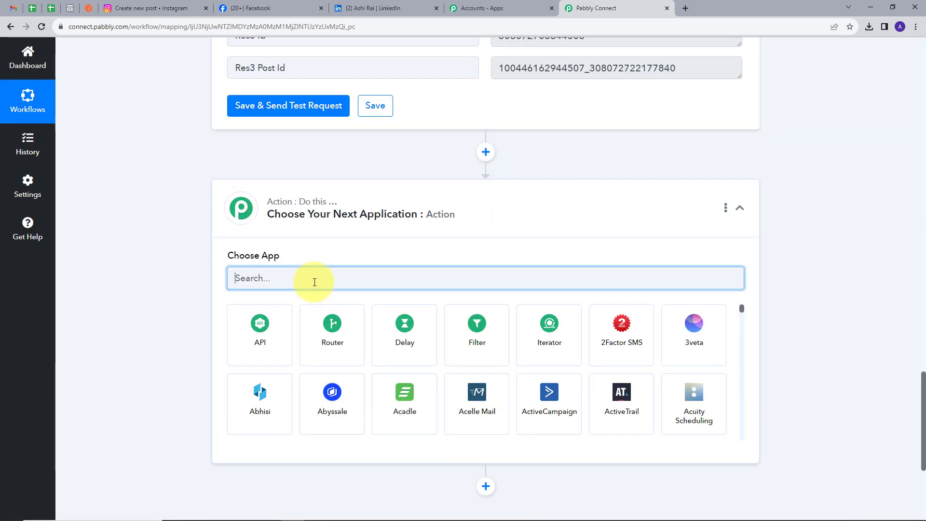
text(link)
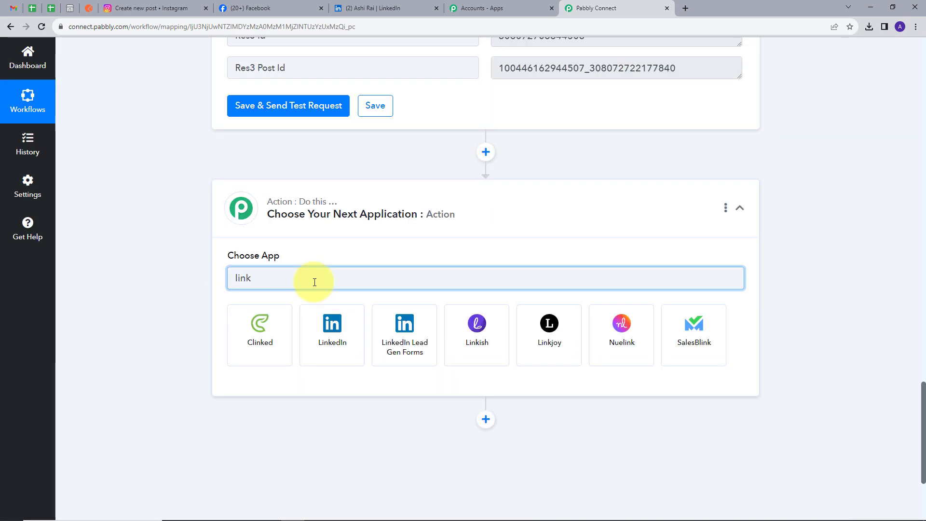
click(328, 329)
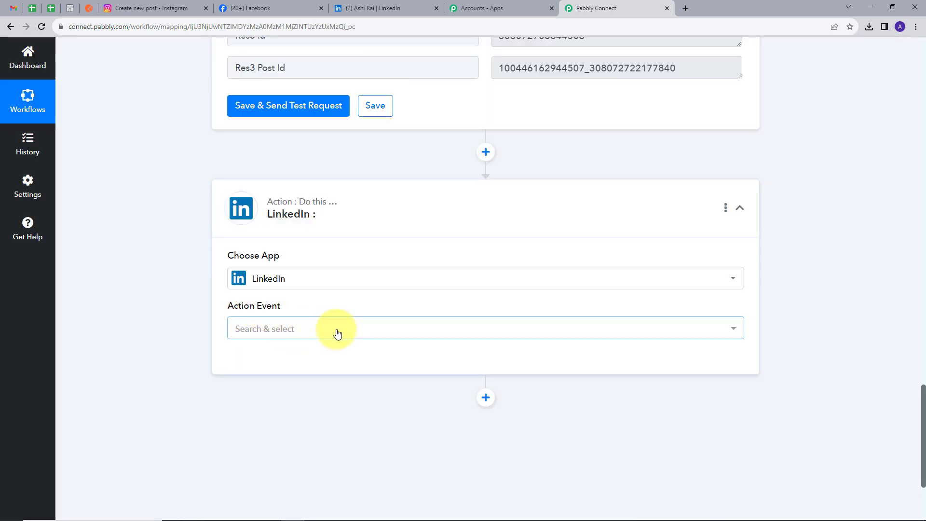
click(337, 334)
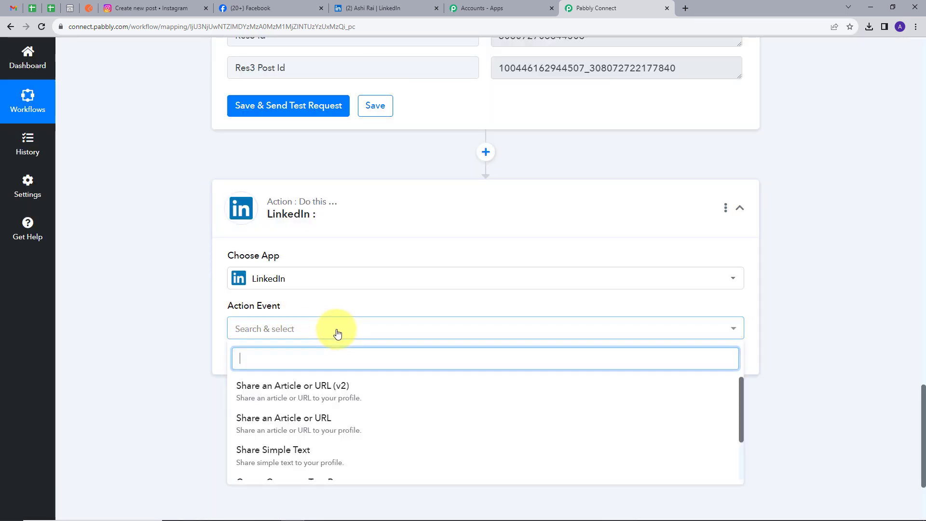
scroll(387, 310, down, 1)
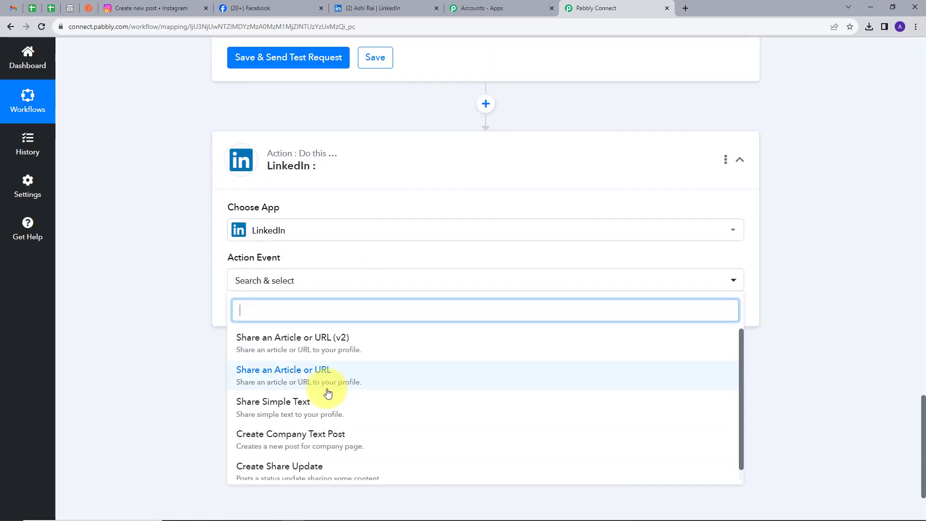
click(295, 376)
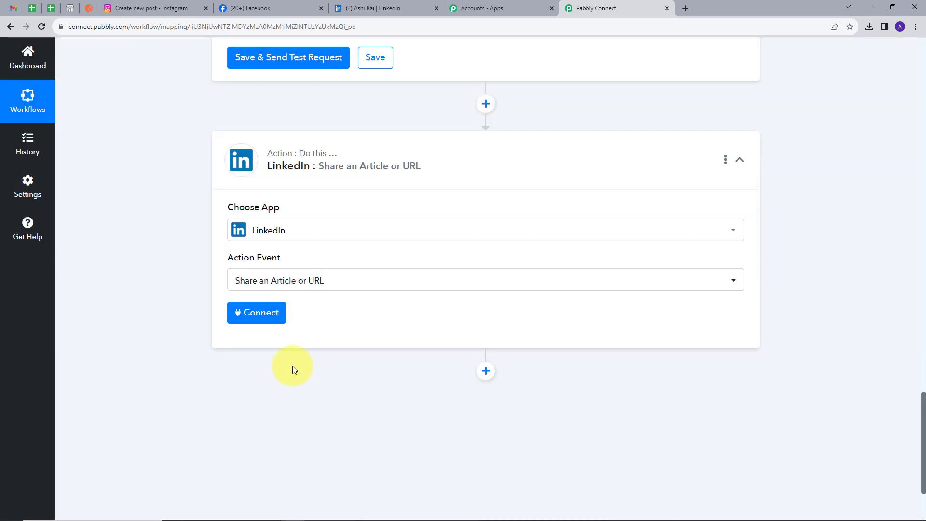
- Connect the LinkedIn step through a newly authorized LinkedIn connection
click(261, 314)
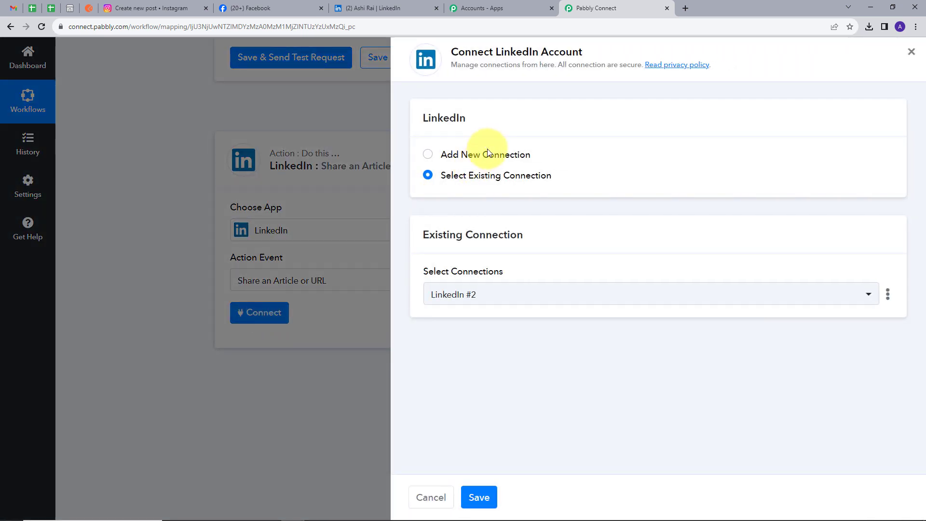
click(482, 156)
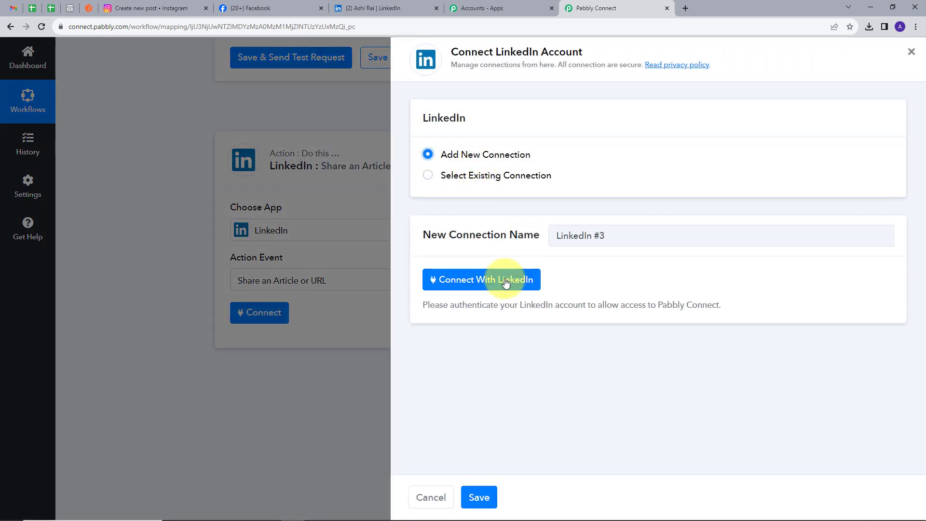
click(471, 285)
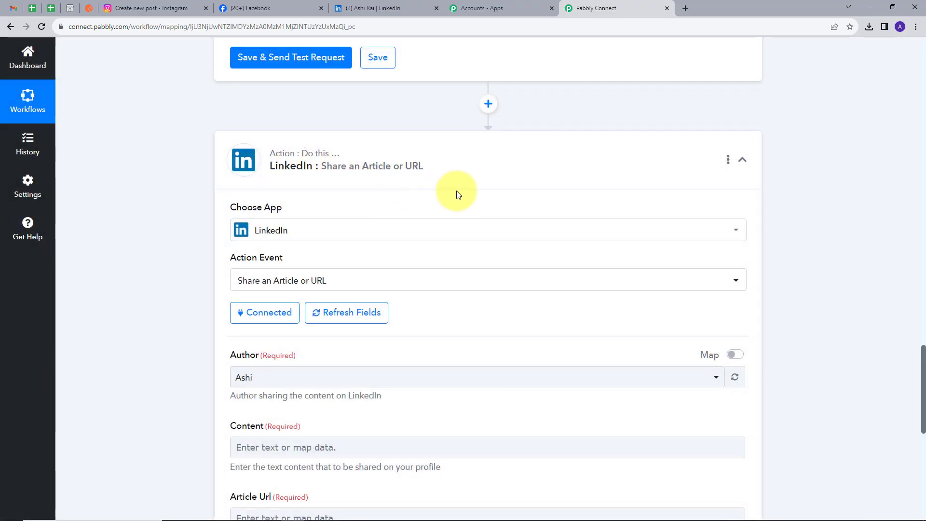
- Set the LinkedIn post's Author to the connected profile
scroll(443, 185, down, 1)
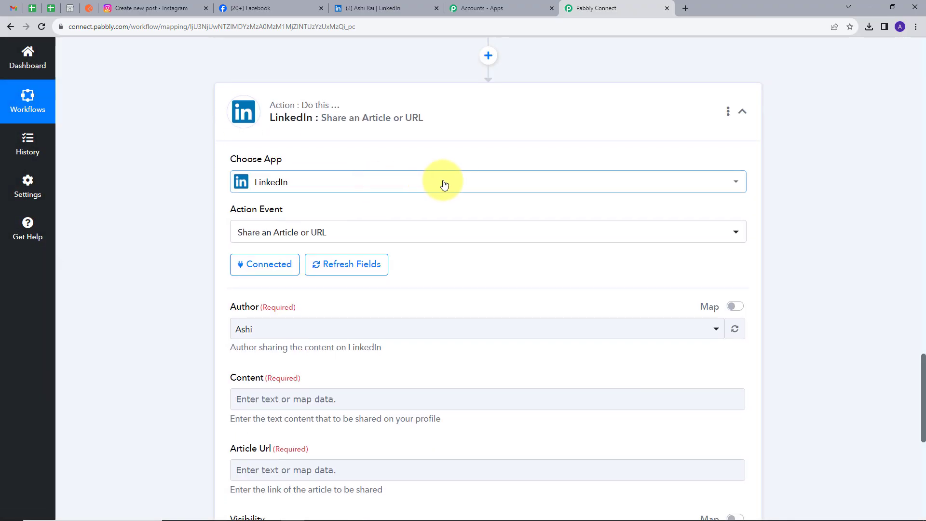
scroll(480, 184, down, 2)
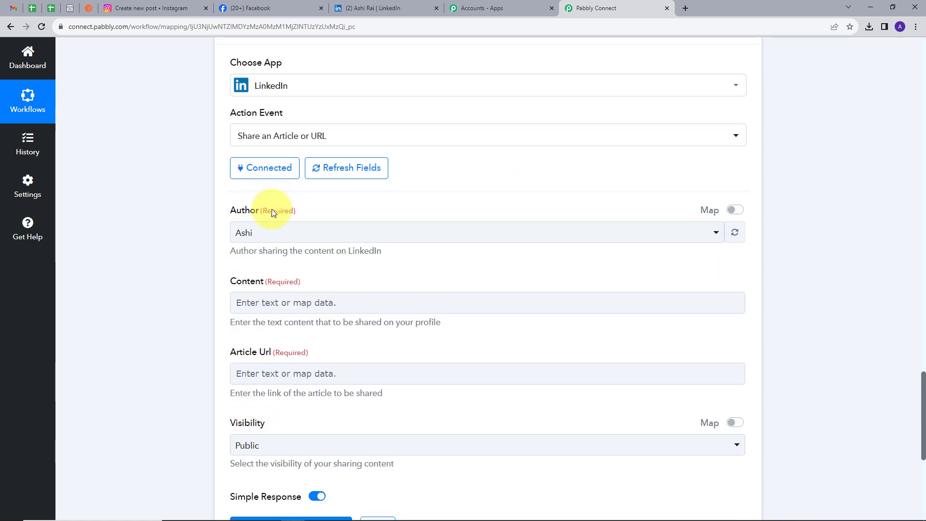
scroll(271, 211, down, 1)
click(316, 186)
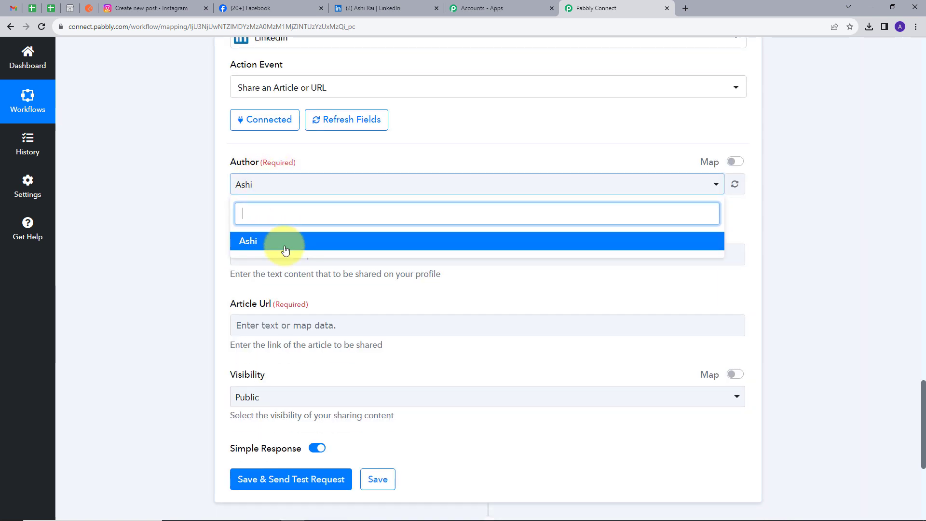
click(249, 242)
scroll(359, 208, down, 1)
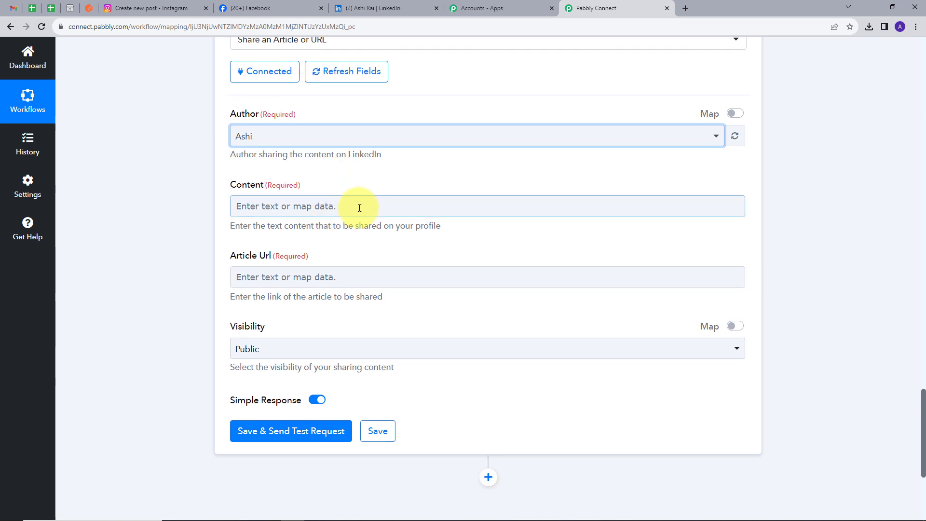
- Map Instagram Caption into Content and Instagram Media Url into Article Url
click(359, 208)
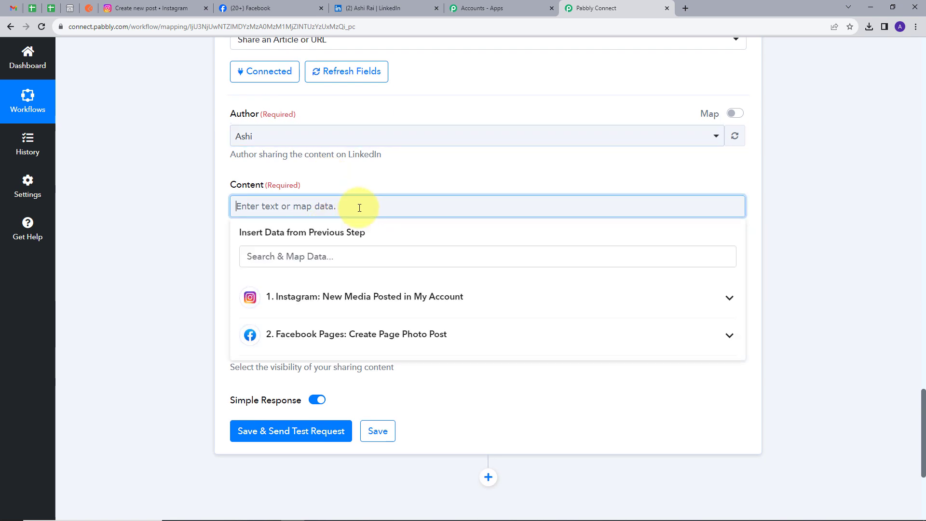
click(411, 297)
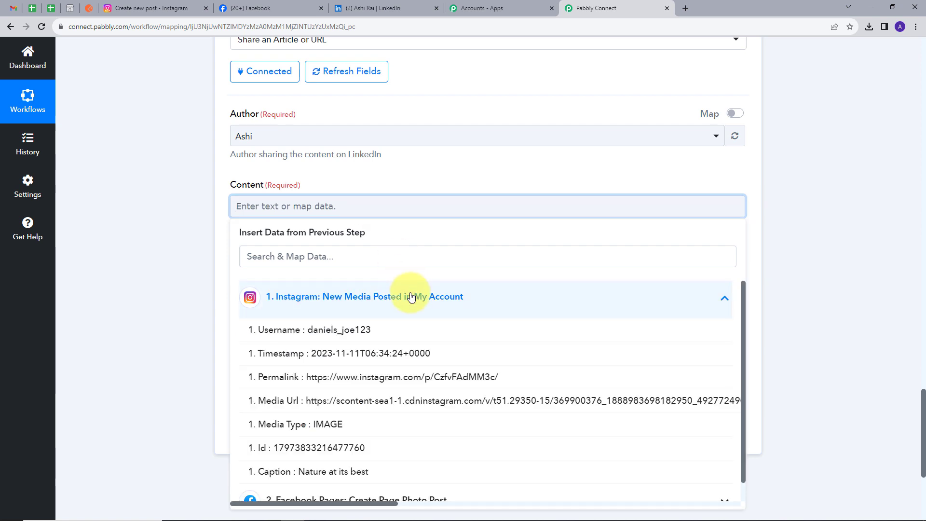
click(308, 471)
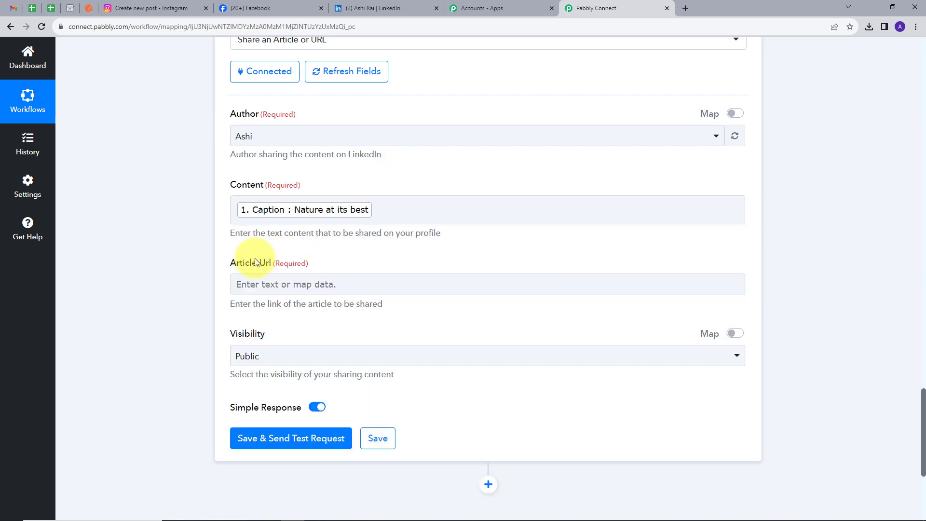
click(311, 277)
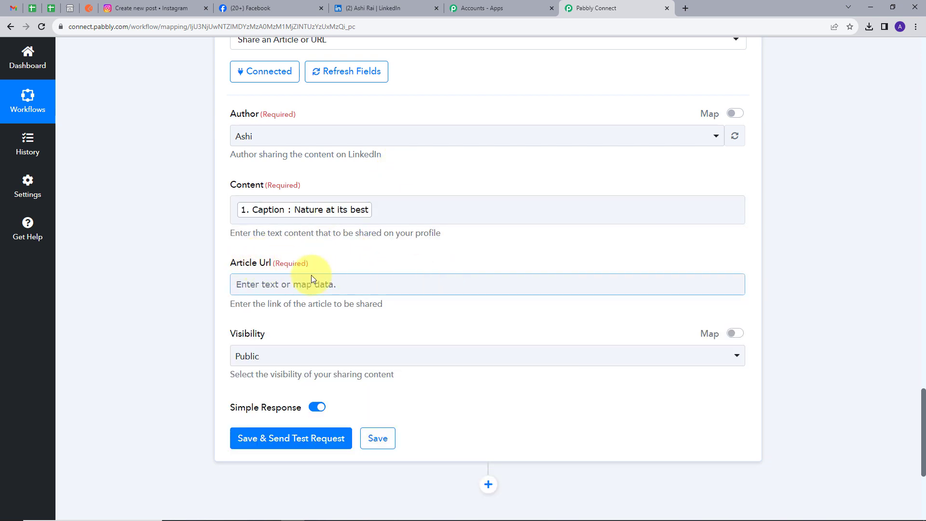
click(344, 285)
click(337, 373)
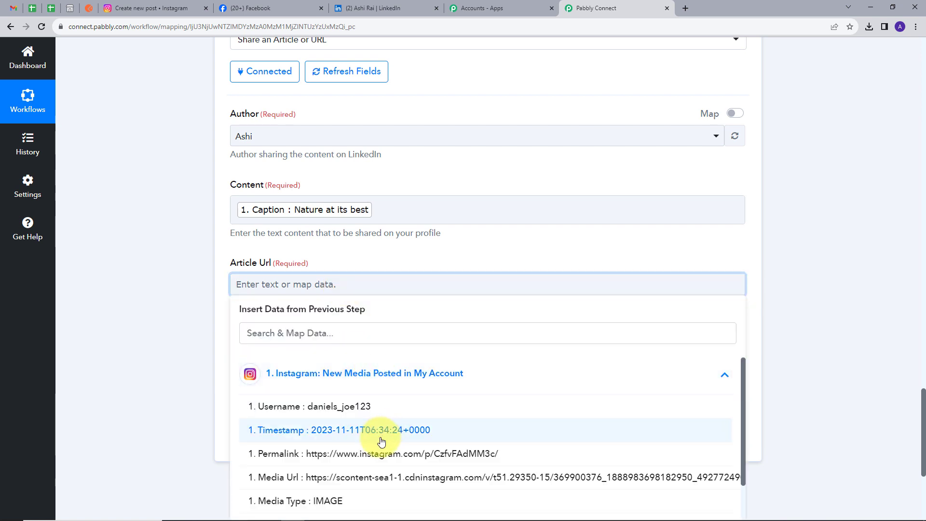
click(351, 477)
scroll(434, 251, down, 2)
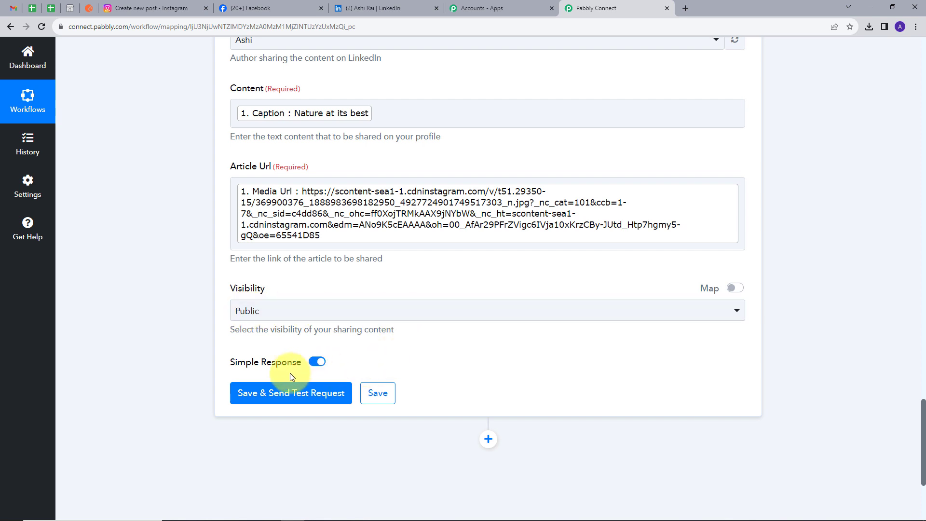
- Save the LinkedIn step, send a test request, and select the returned share Id
click(294, 395)
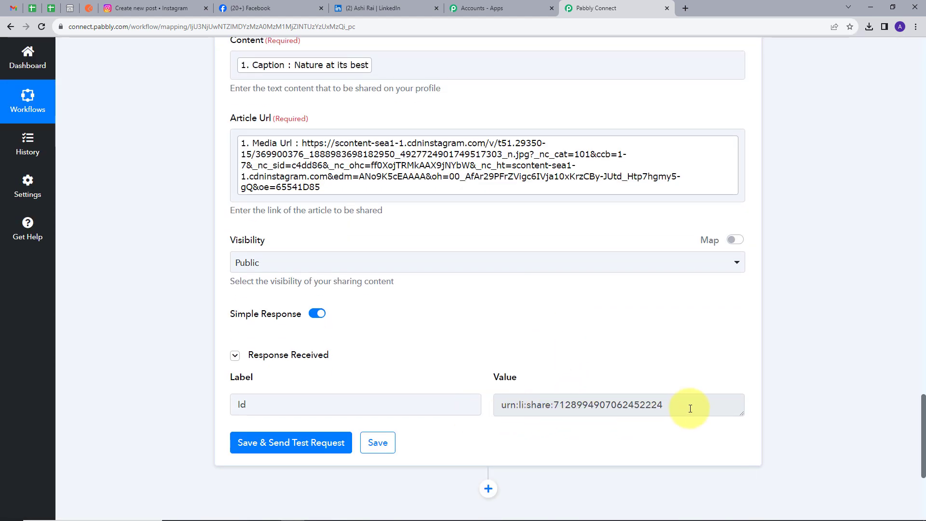
drag(682, 405, 497, 417)
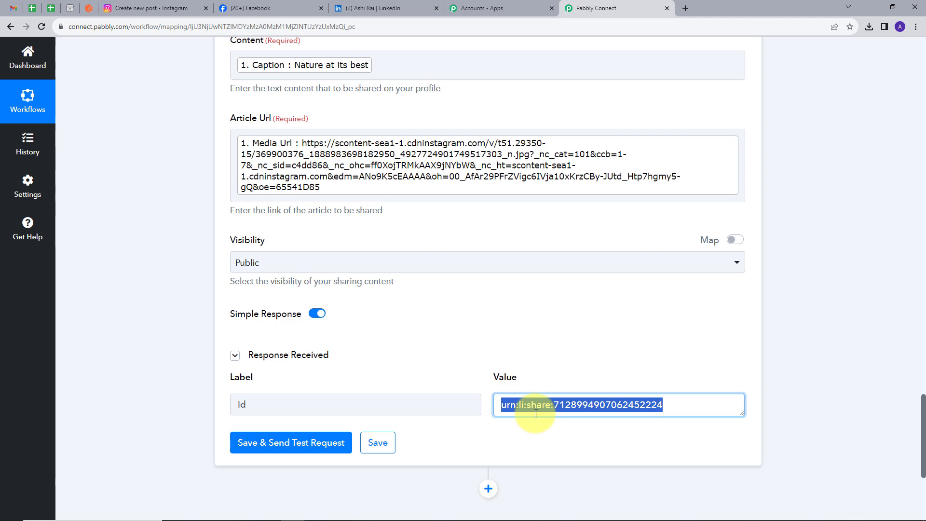
- Reload the LinkedIn profile, open the newest 'Nature at its best' post, then return to Pabbly Connect
click(369, 8)
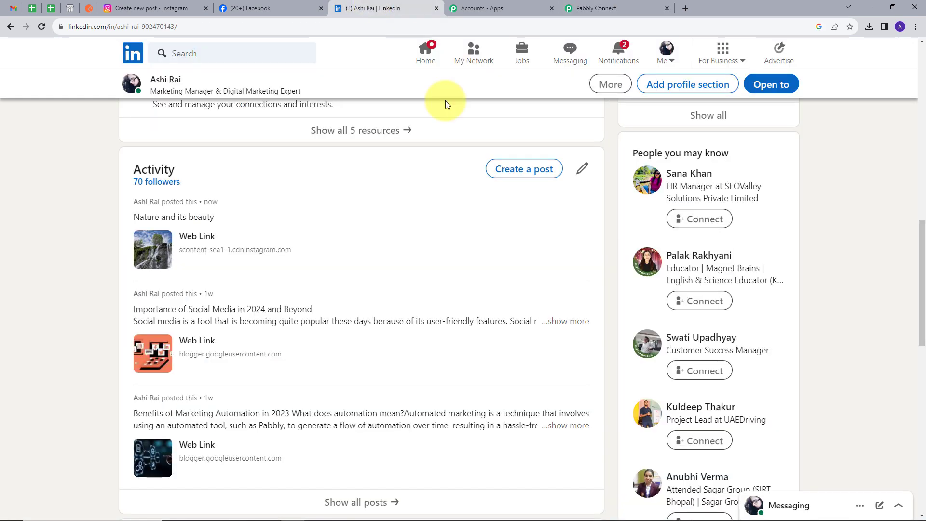
scroll(317, 169, up, 15)
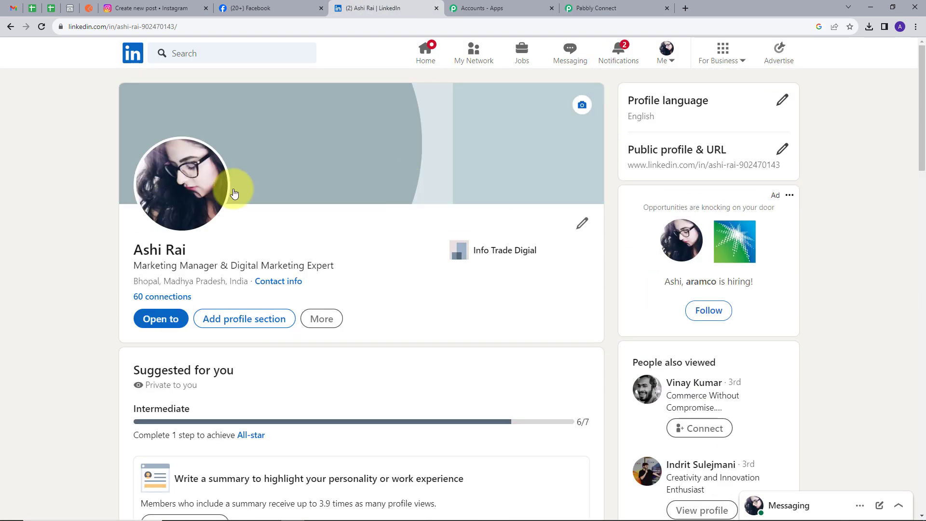
click(41, 27)
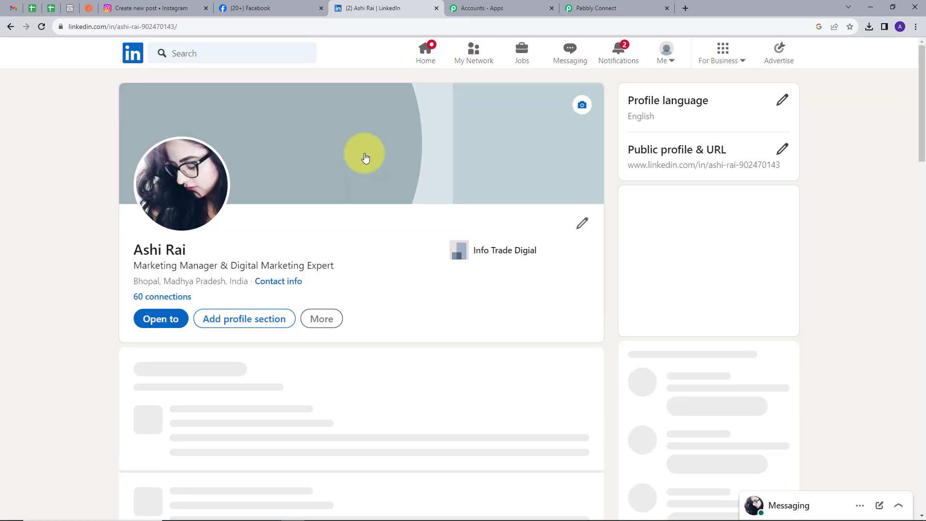
scroll(365, 158, down, 15)
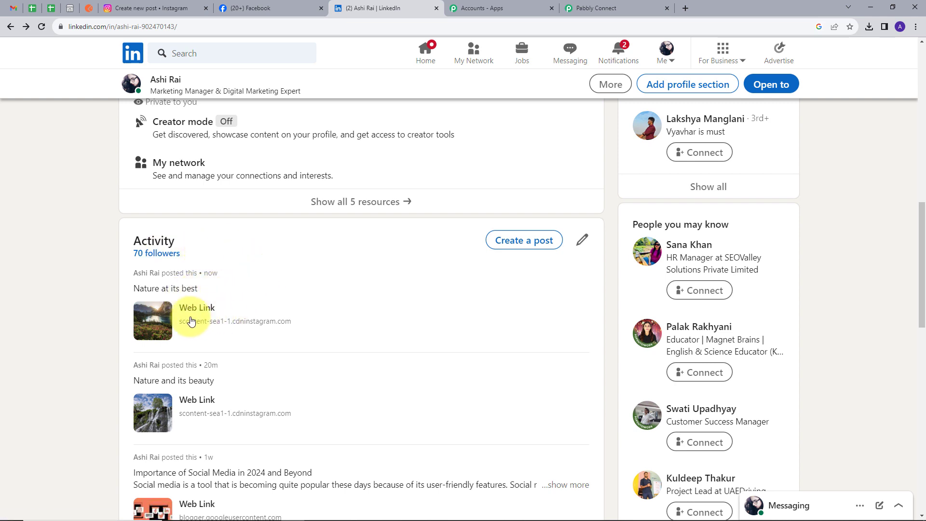
click(212, 320)
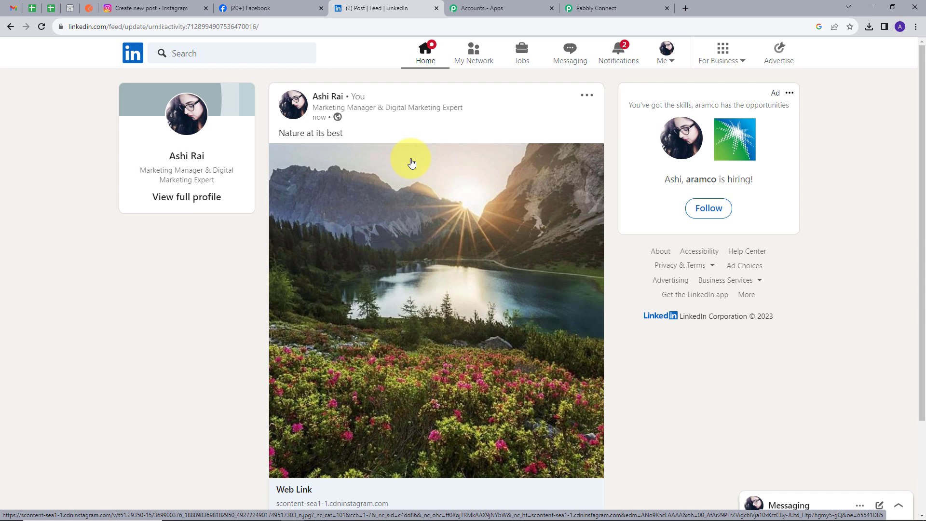
click(573, 8)
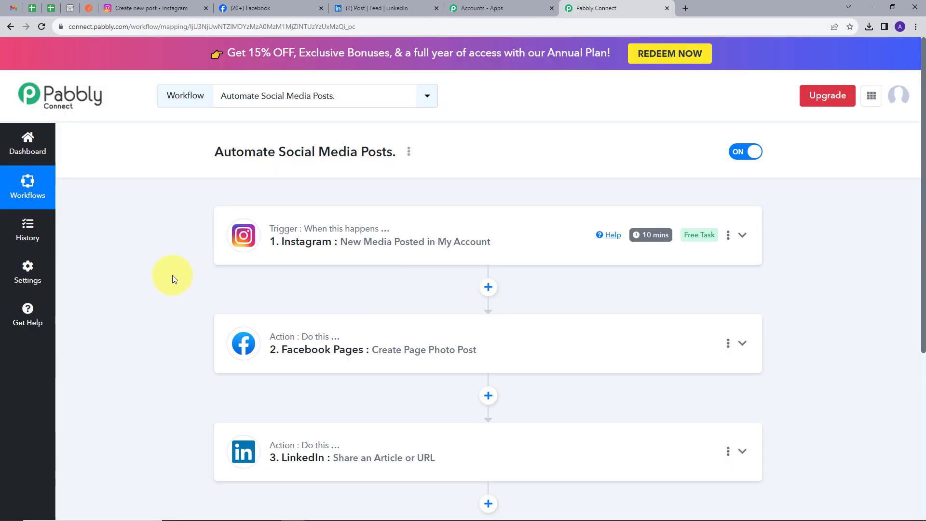